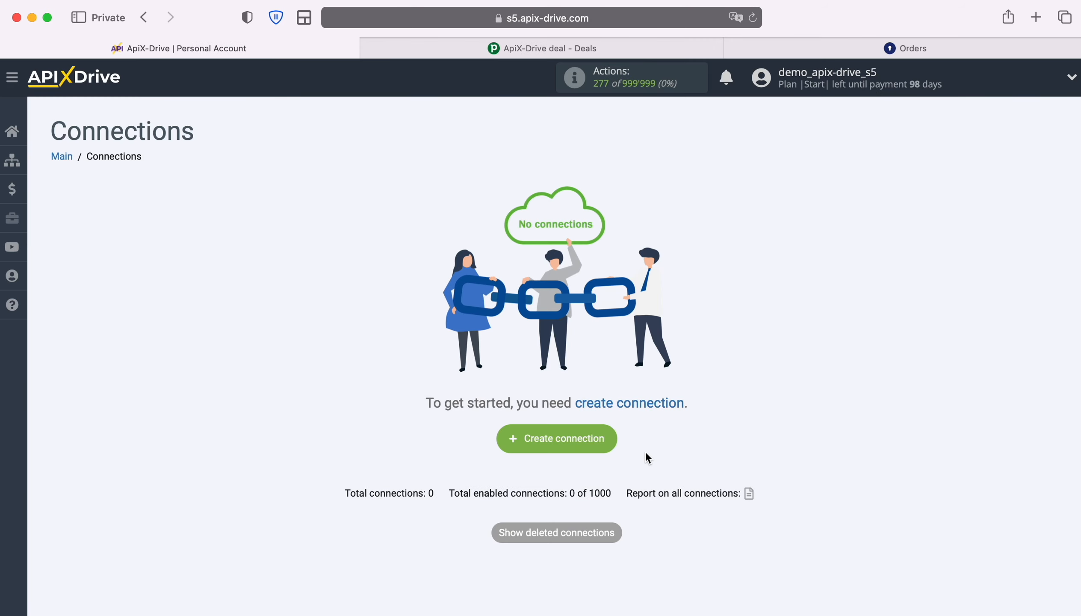
- Create a new connection and choose Pipedrive as the data source system
click(613, 437)
scroll(625, 446, down, 15)
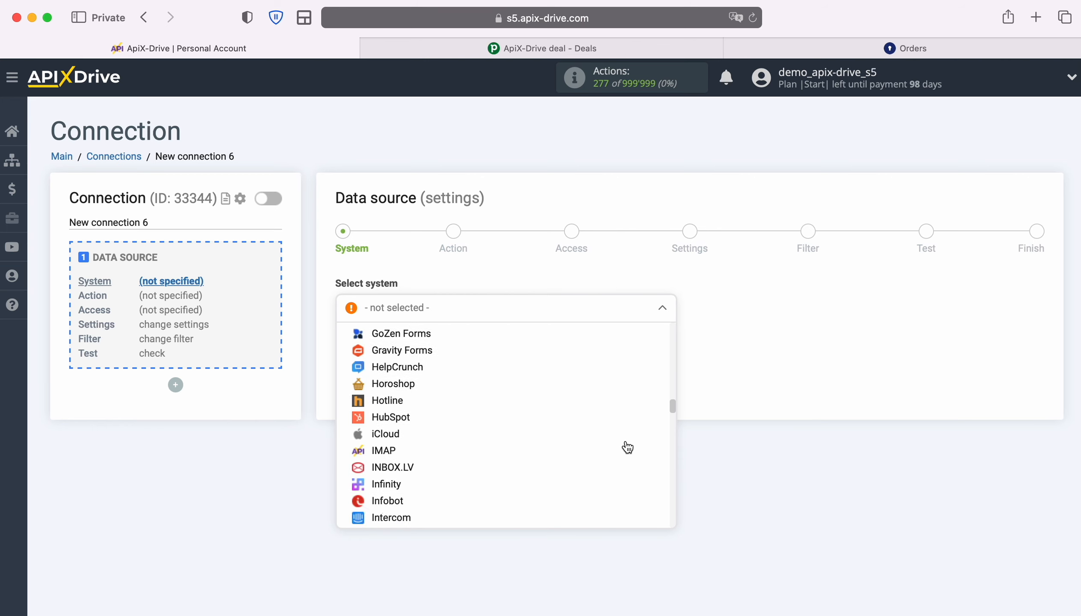
scroll(627, 447, down, 20)
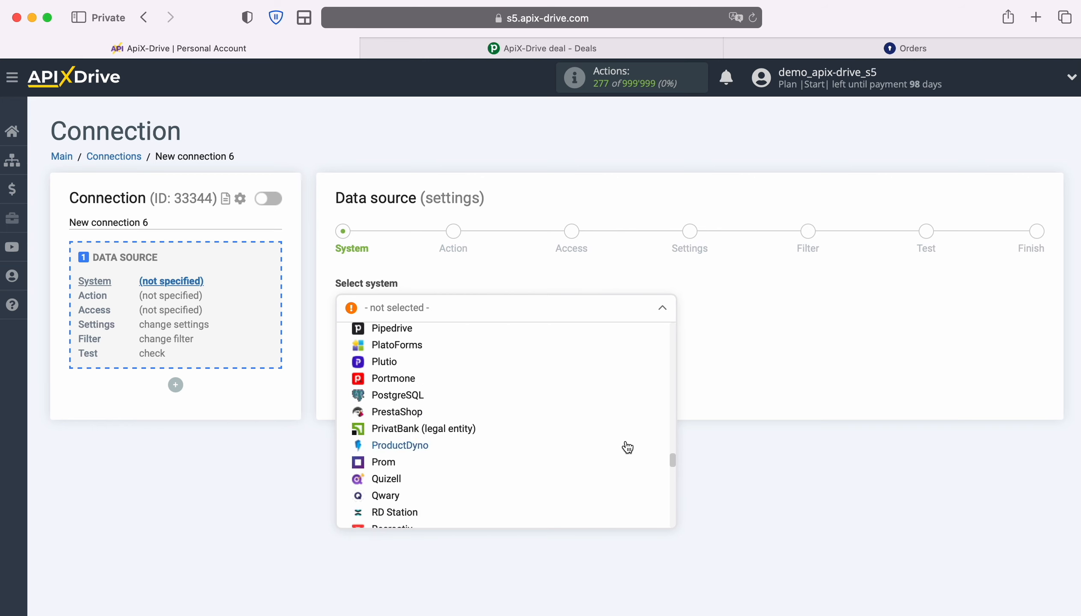
click(395, 328)
click(426, 347)
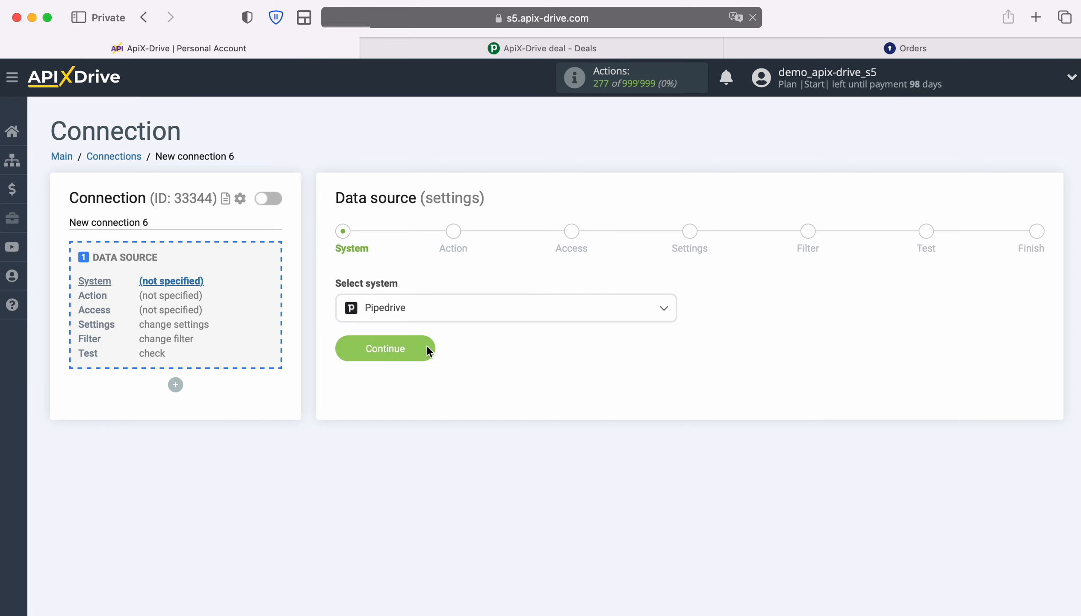
- Set the data source action to Get DEALS (new) and continue to the access stage
click(569, 317)
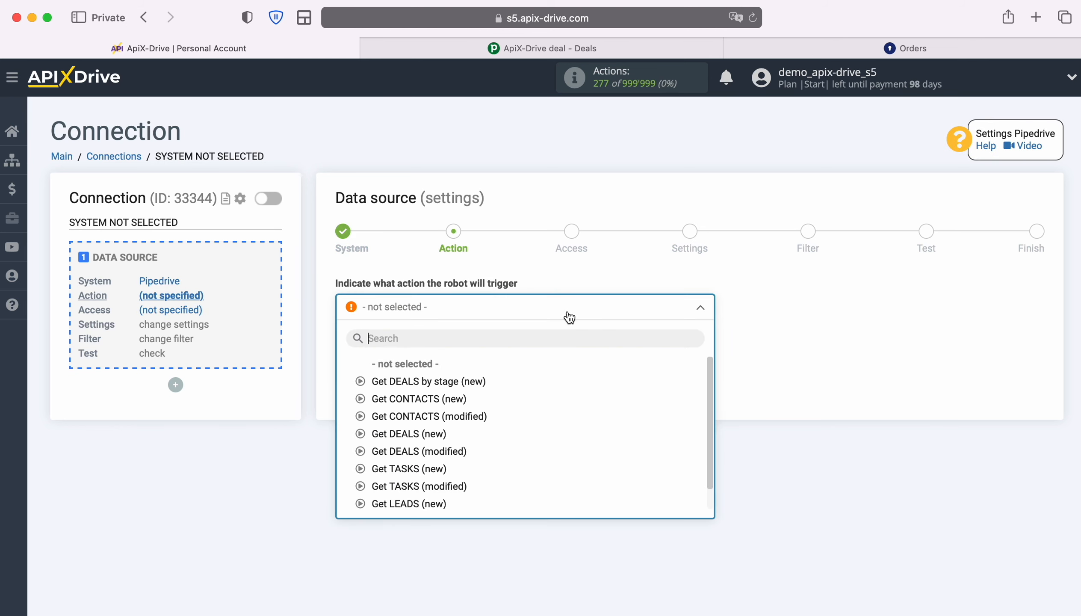
click(429, 434)
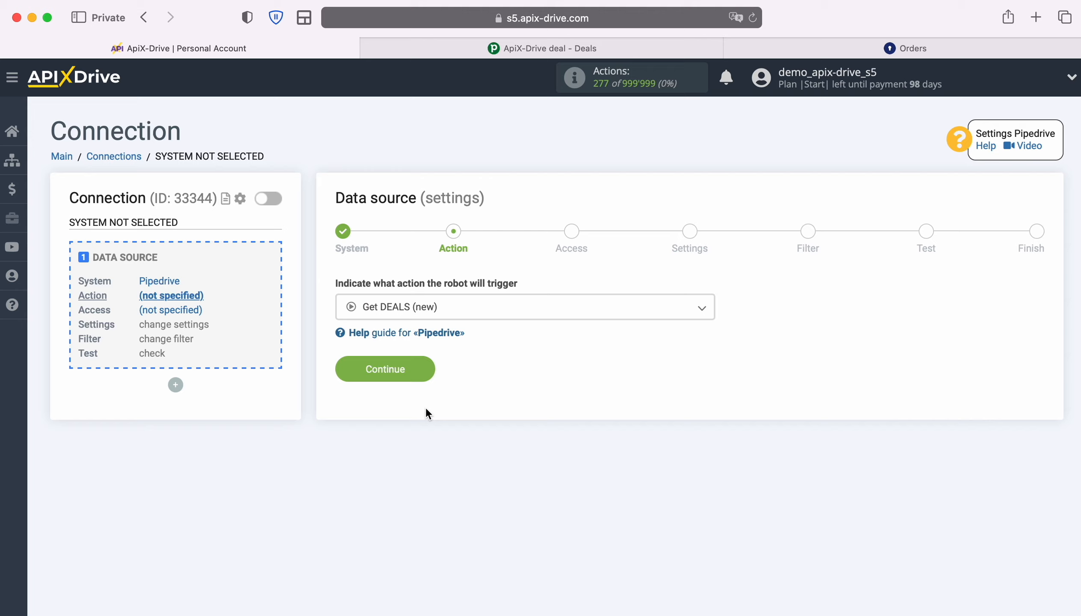
click(424, 368)
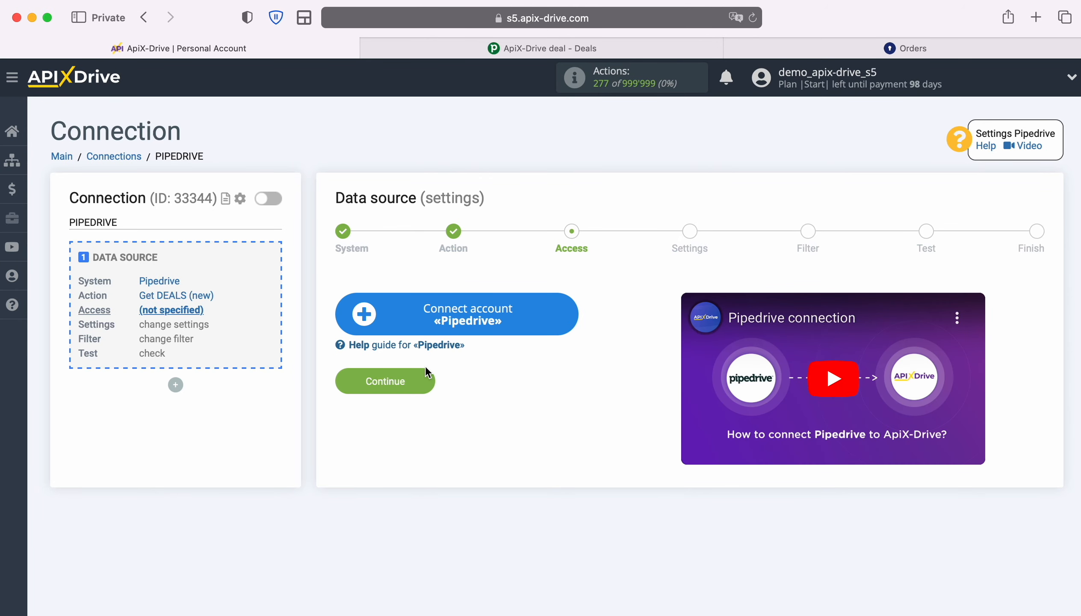
- Begin connecting a Pipedrive account and fill its domain with apix-drive2.pipedrive.com, copied from the open Pipedrive deal's web address
click(565, 311)
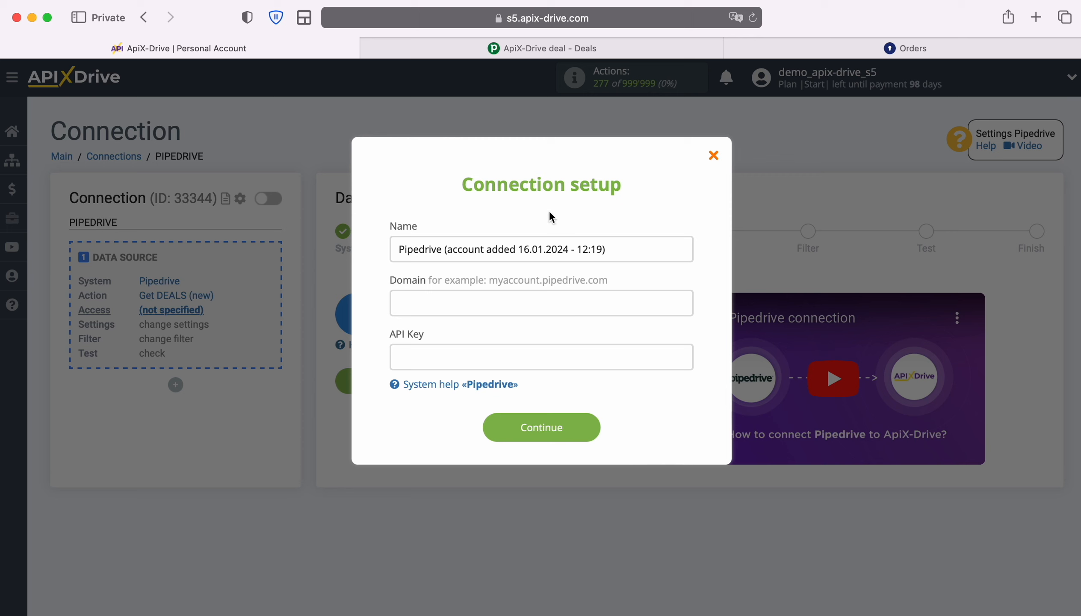
click(496, 50)
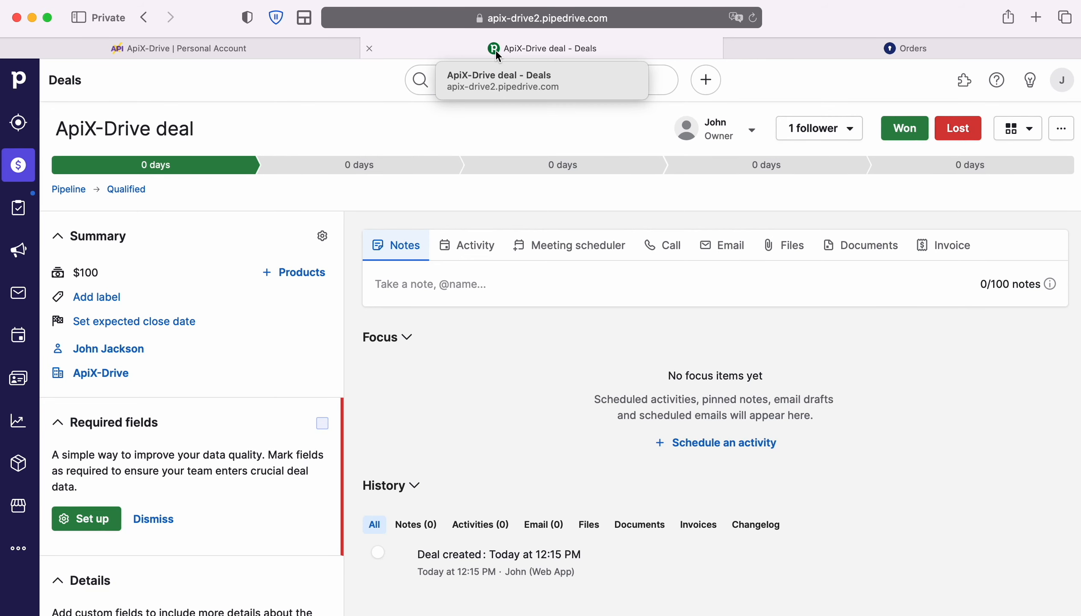
click(693, 18)
click(693, 18)
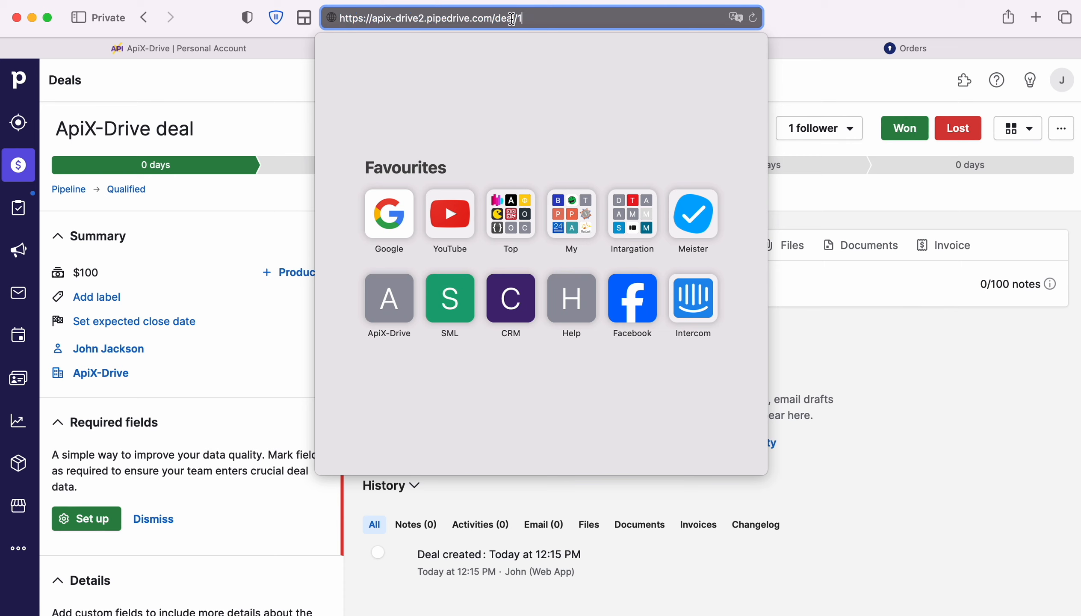
drag(372, 18, 494, 19)
right_click(450, 19)
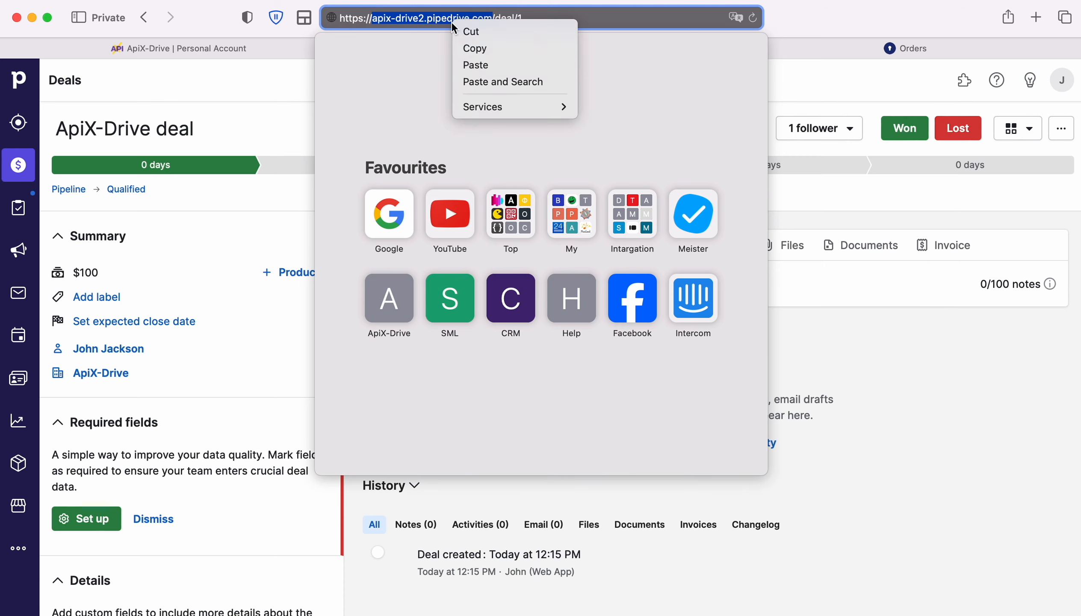
click(474, 45)
click(254, 48)
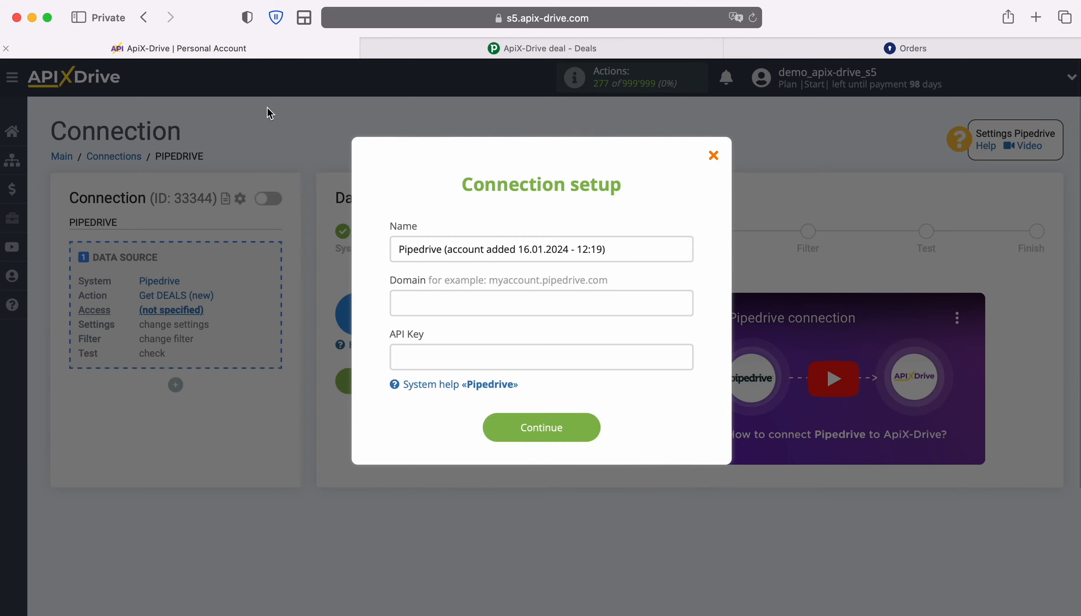
right_click(434, 305)
click(472, 348)
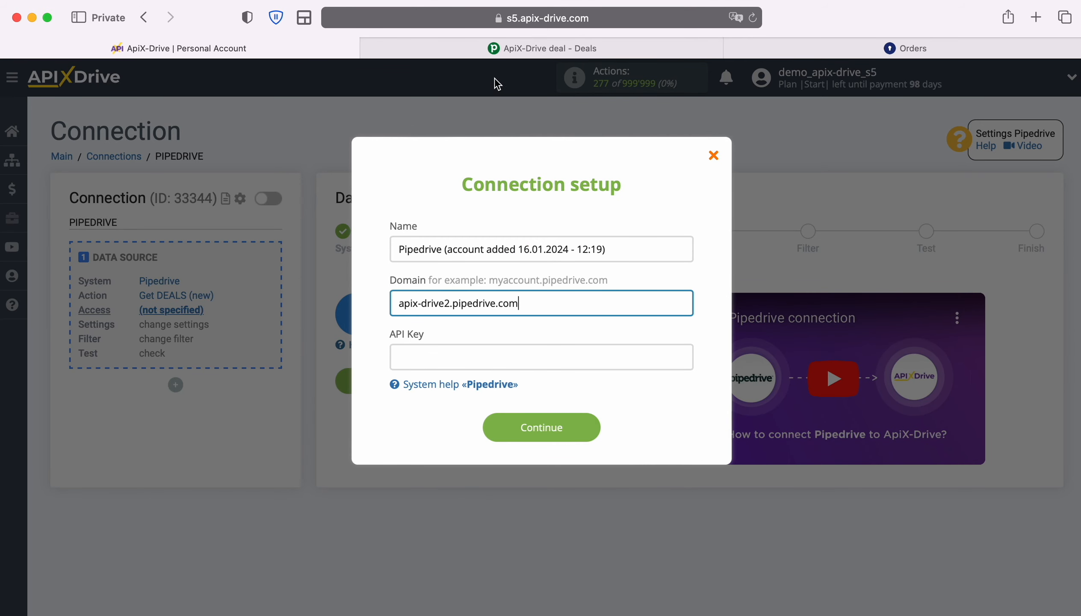
- Switch to Pipedrive and copy the personal API token from the account's personal preferences
click(495, 54)
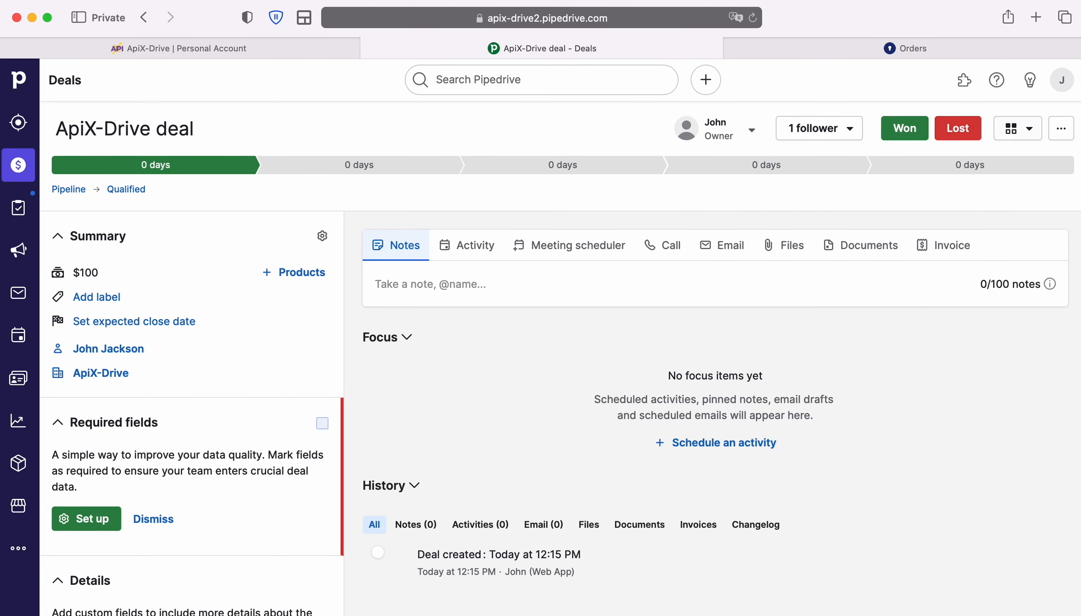
click(1062, 80)
click(999, 153)
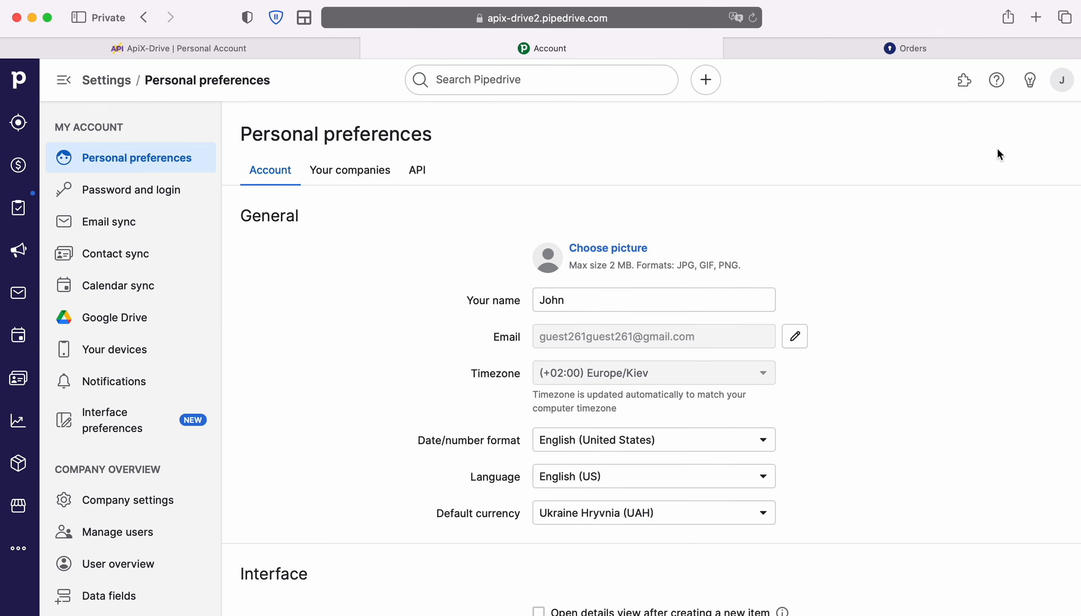
click(417, 170)
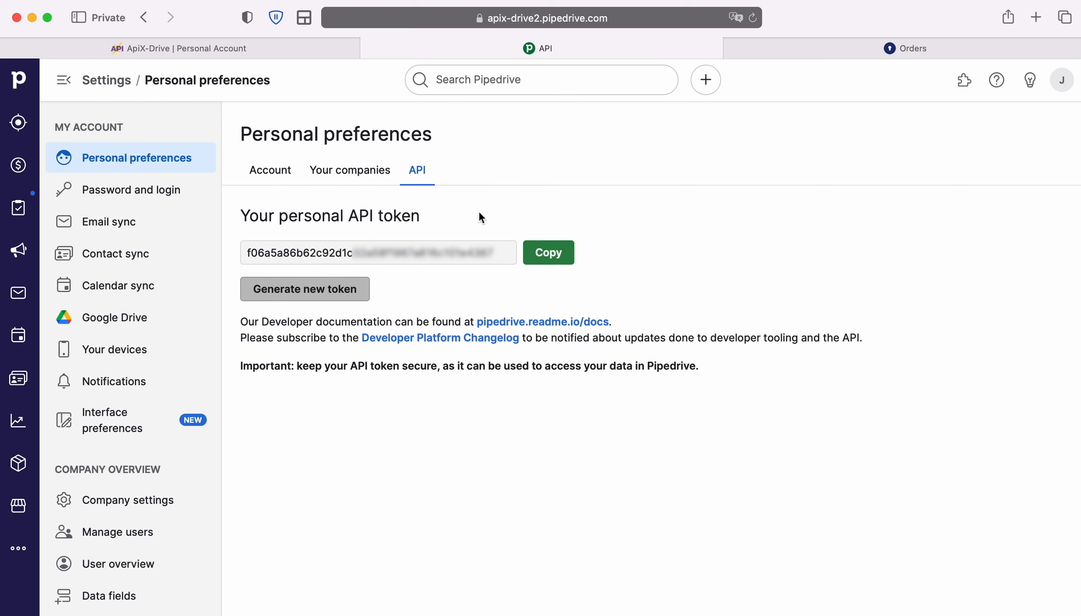
click(548, 262)
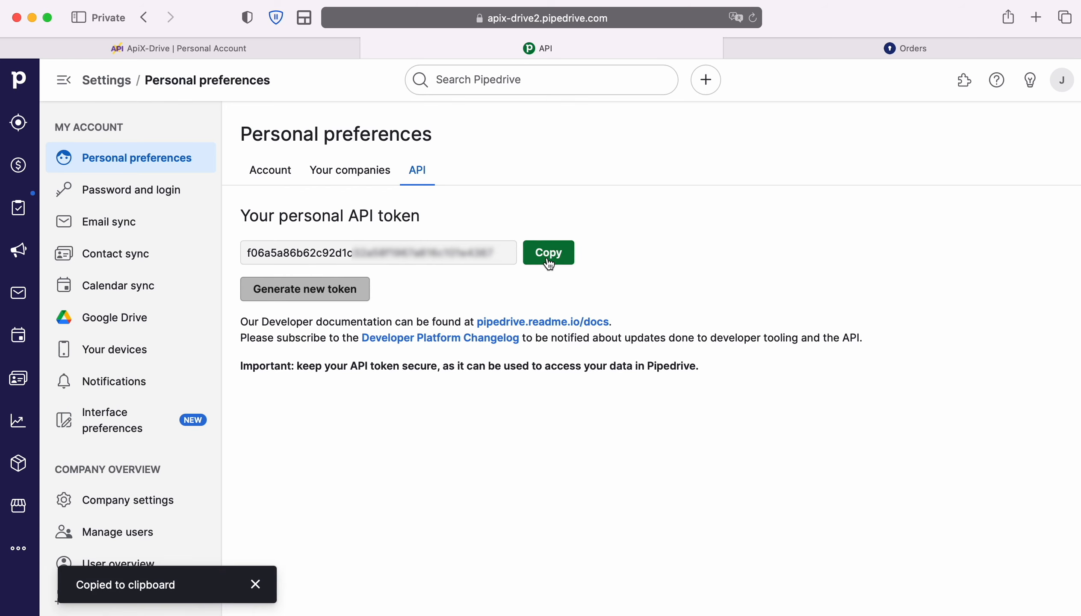
- Return to ApiX-Drive, paste the API key into the Pipedrive connection setup and save the account
click(309, 55)
right_click(437, 355)
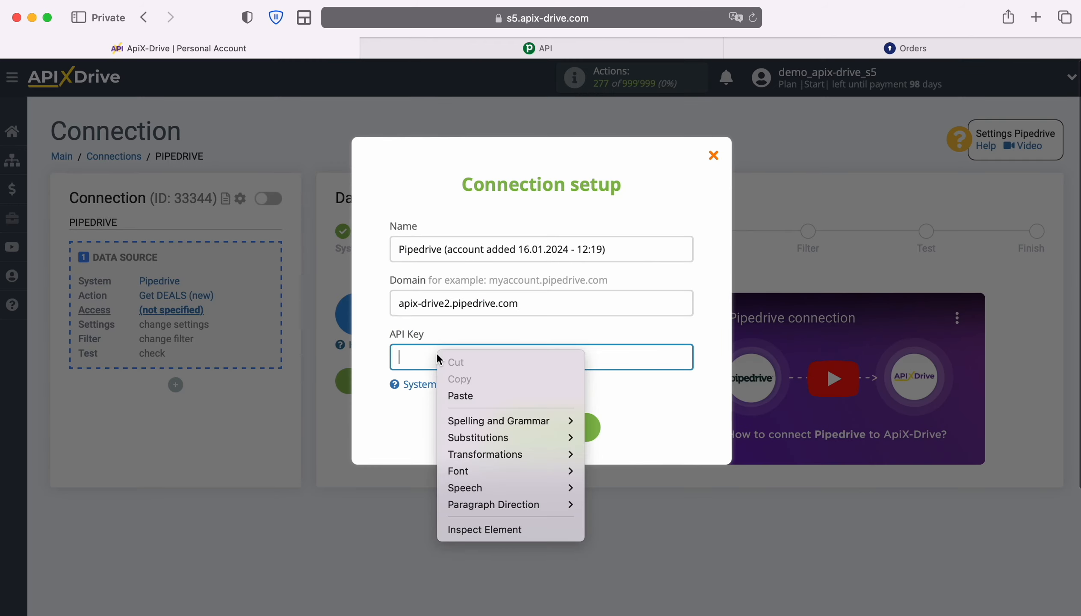
click(464, 397)
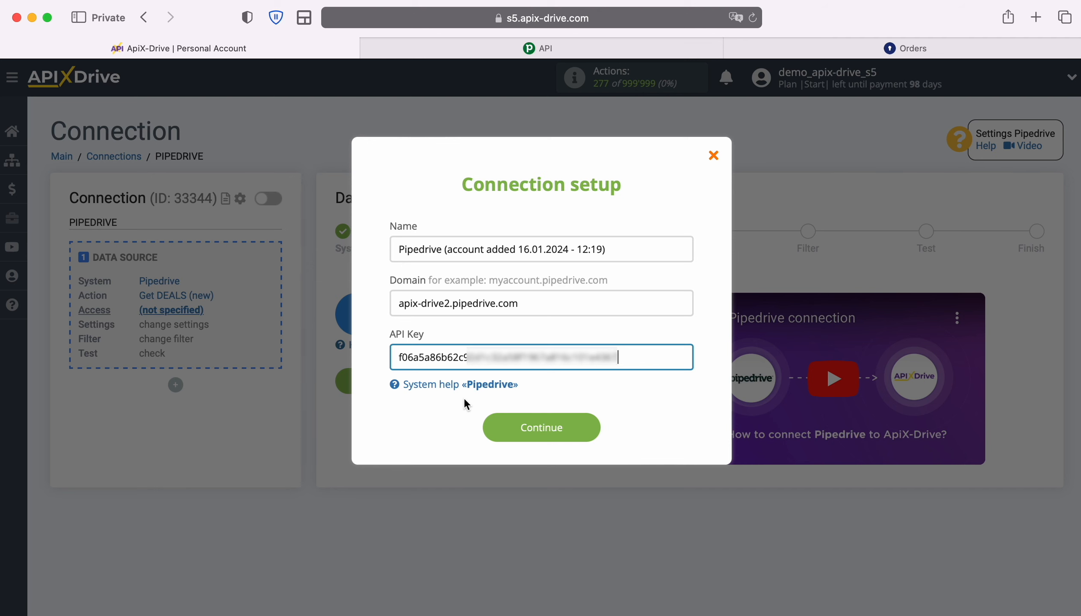
click(591, 426)
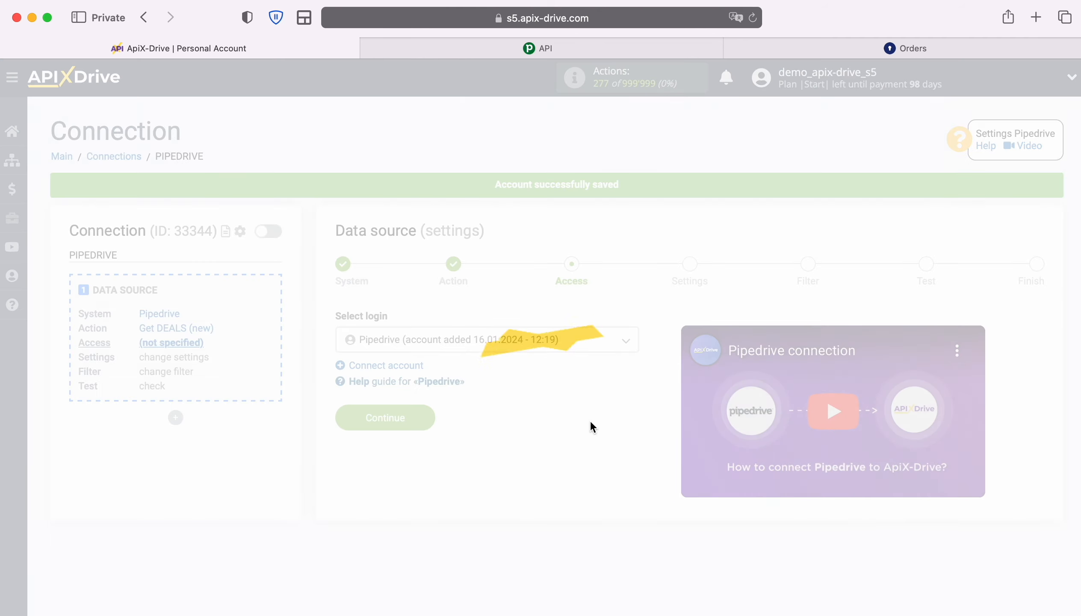
- Select the newly added Pipedrive account as the data source login and continue
click(626, 342)
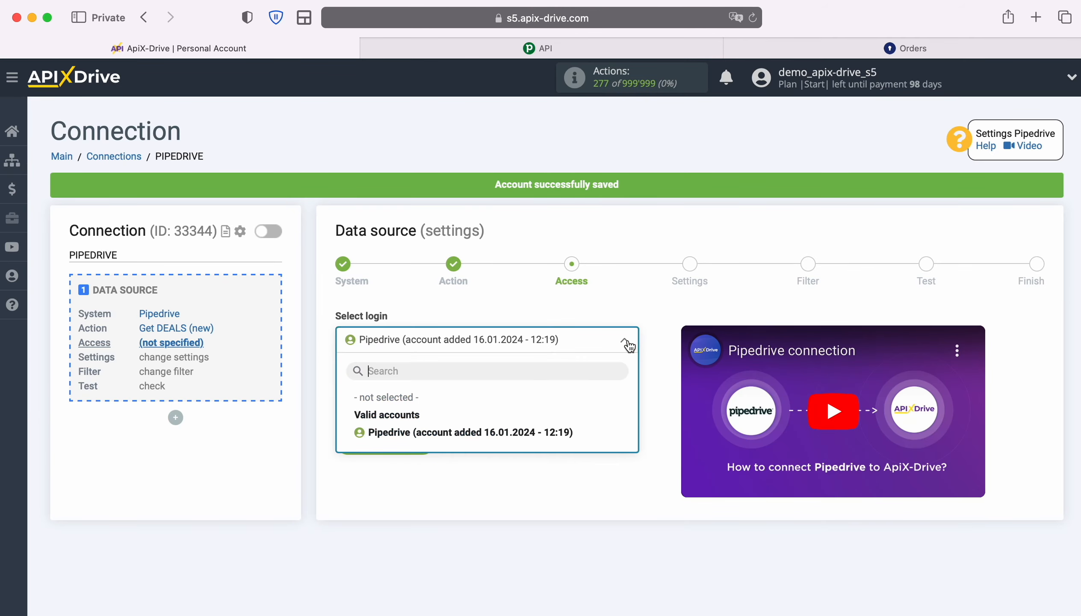
click(570, 431)
click(429, 443)
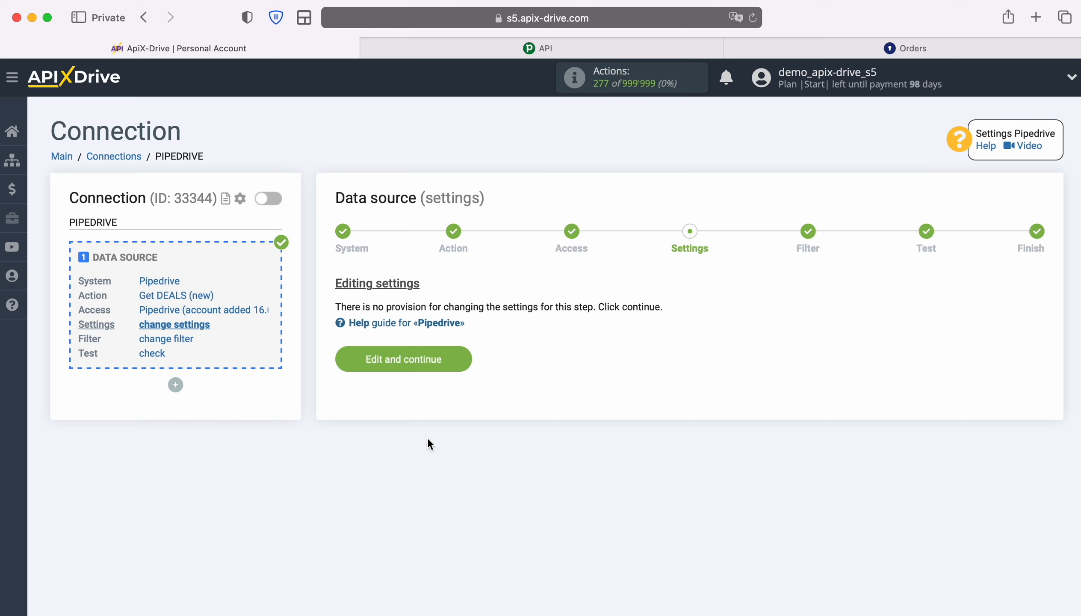
- Keep the default source settings without any filter, and review the Pipedrive test data to complete the data source setup
click(458, 358)
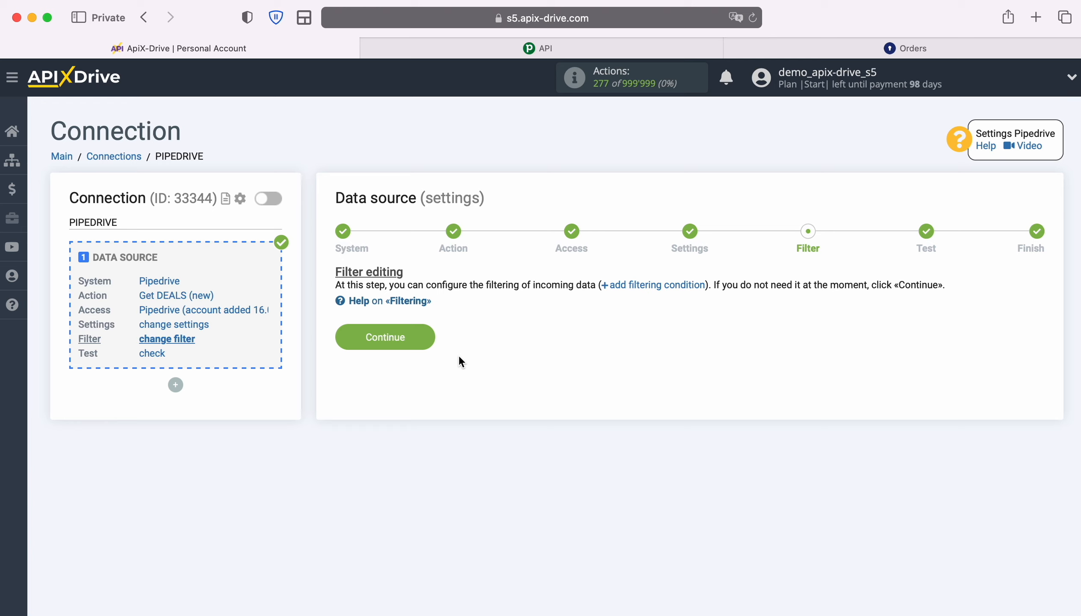
click(424, 337)
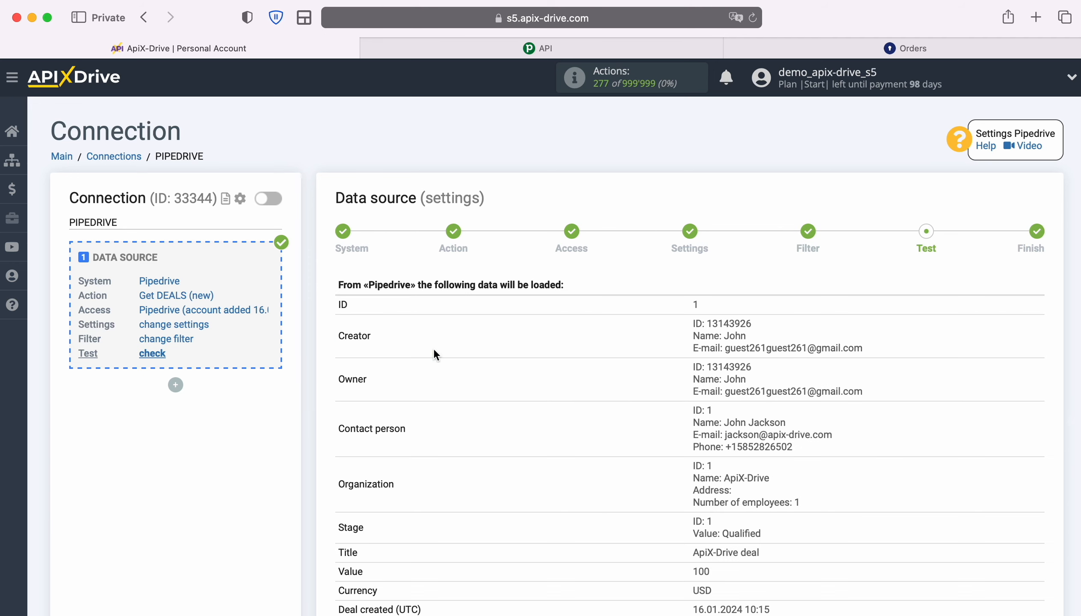
scroll(1016, 399, down, 5)
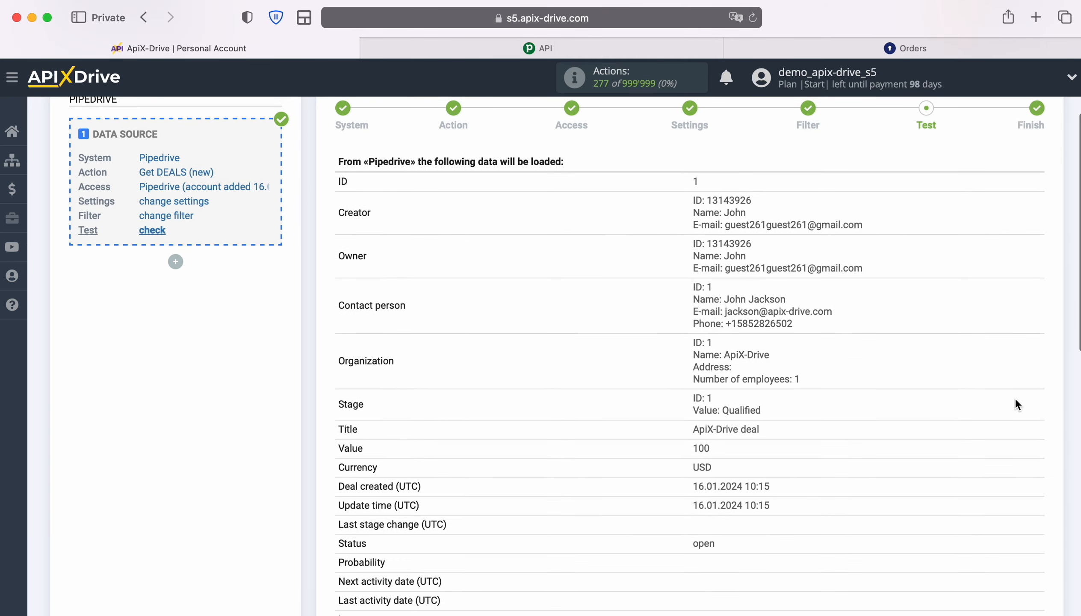
scroll(1016, 399, down, 3)
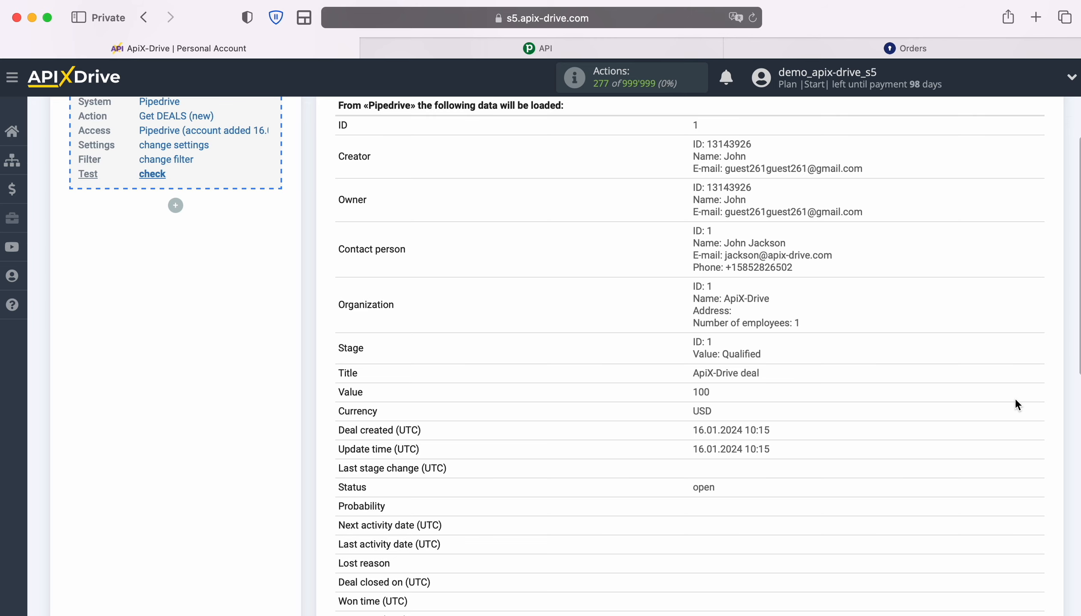
scroll(1016, 399, down, 12)
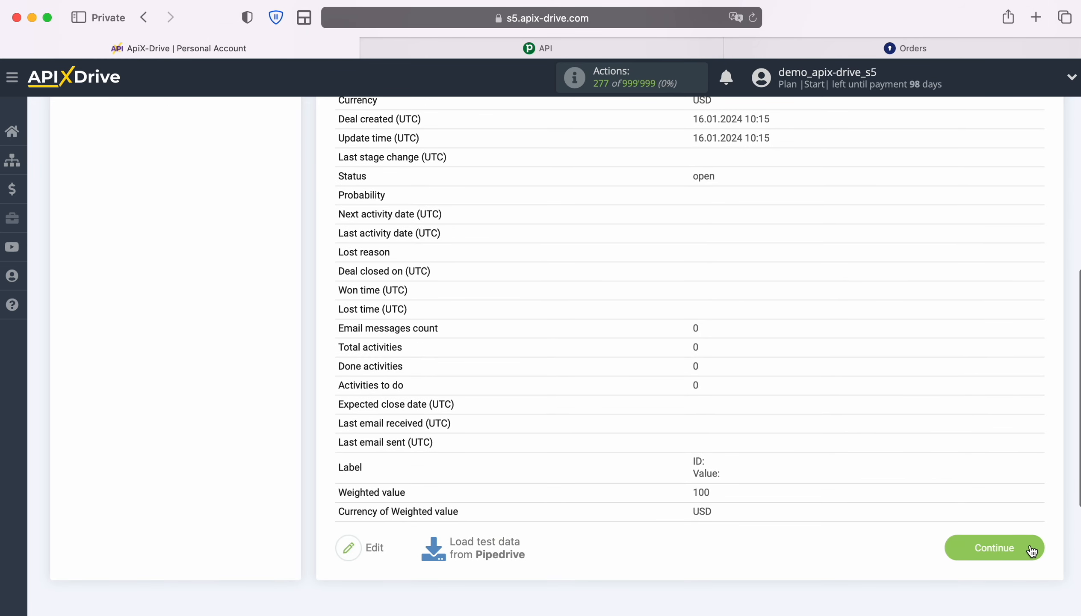
click(1029, 546)
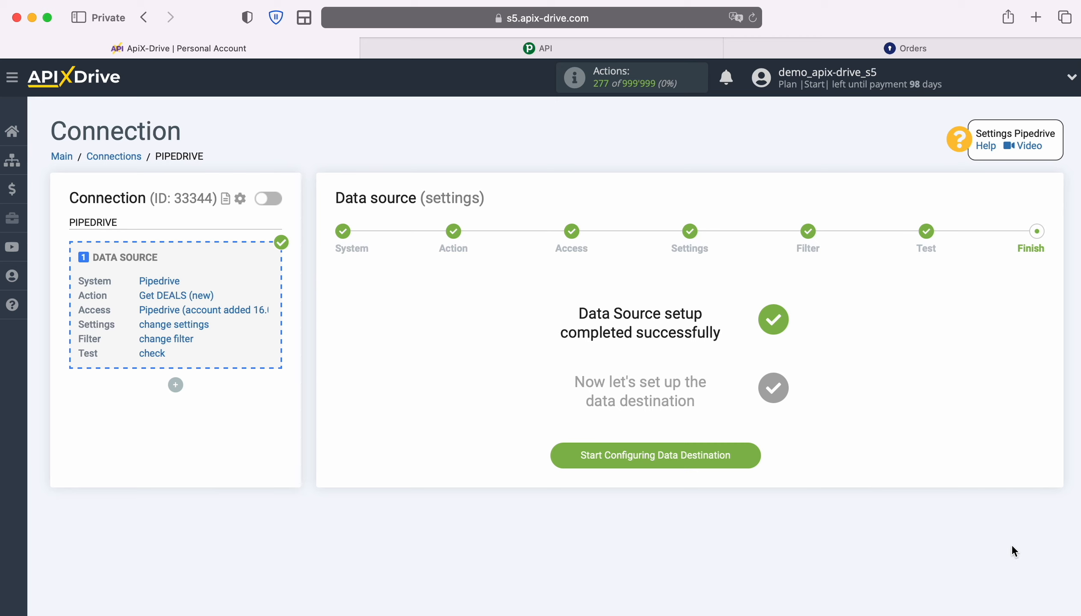
- Start configuring the data destination and choose KeyCRM as its system
click(751, 454)
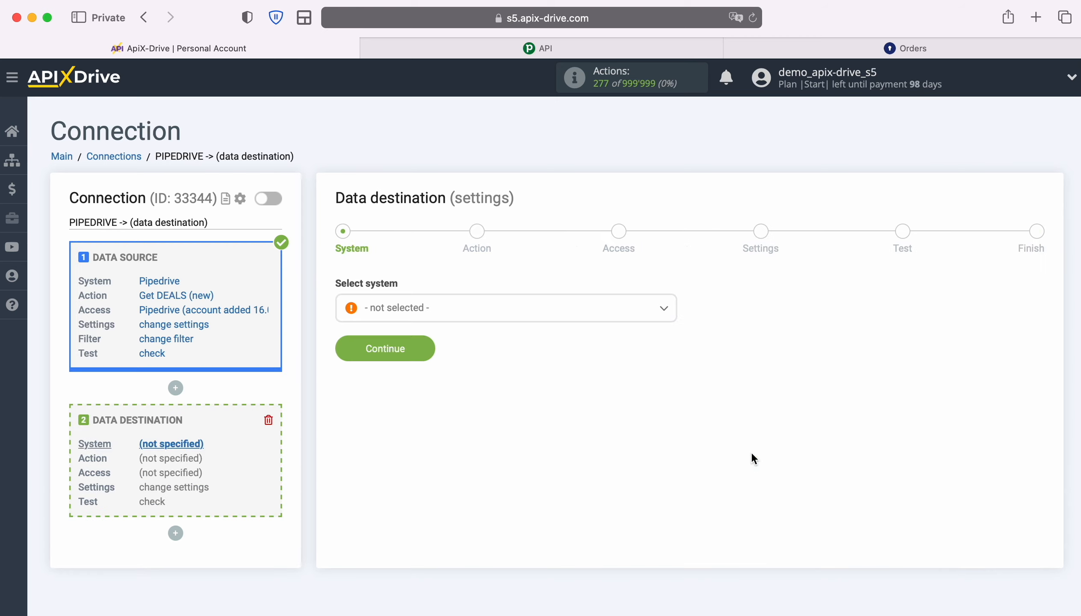
click(534, 307)
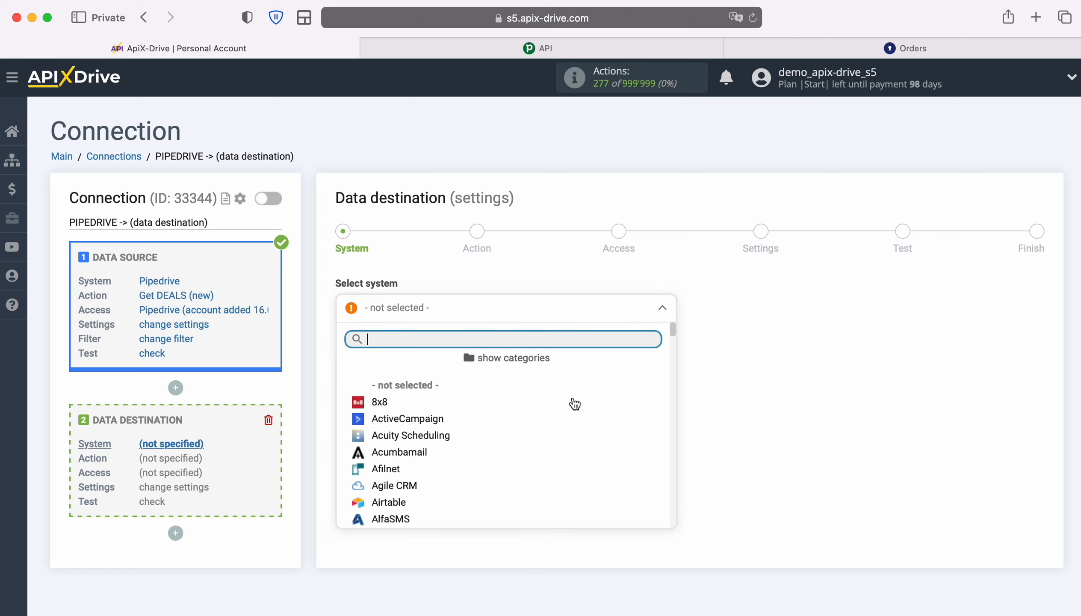
scroll(626, 449, down, 5)
scroll(625, 448, down, 15)
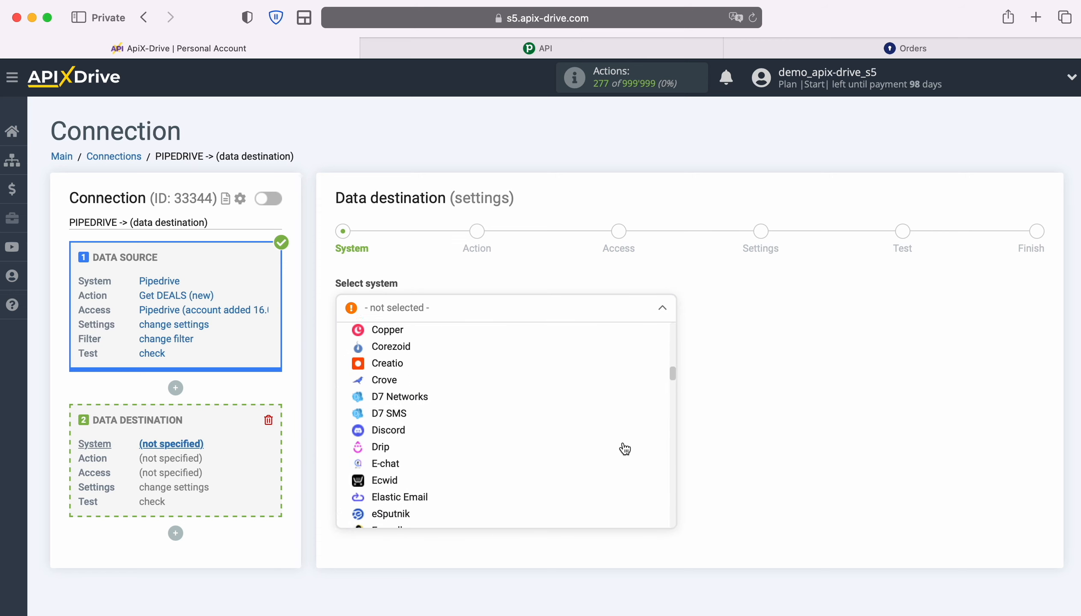
scroll(625, 448, down, 15)
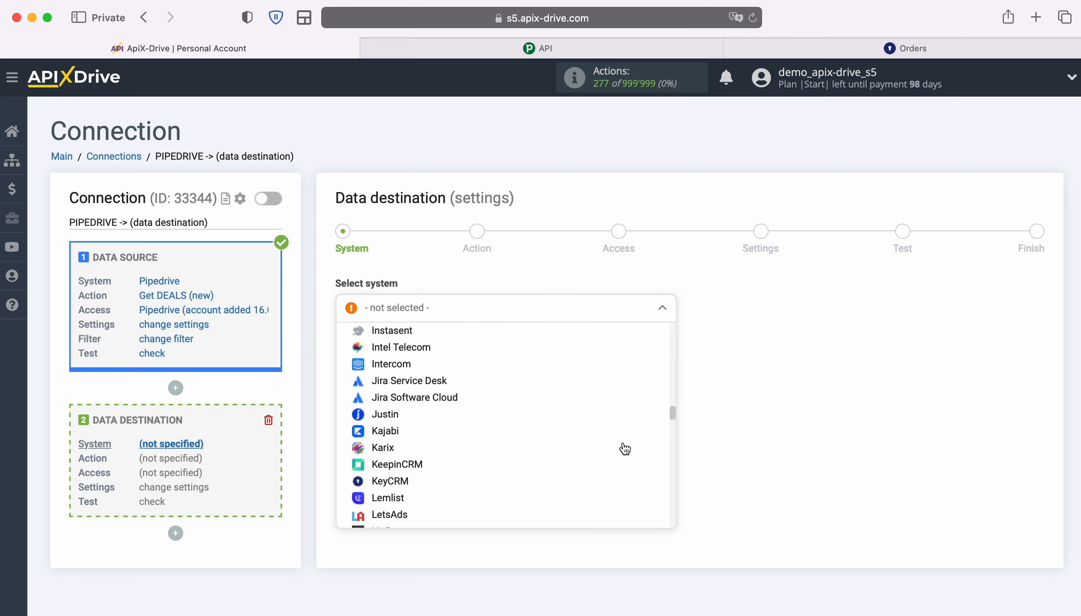
click(405, 442)
click(425, 342)
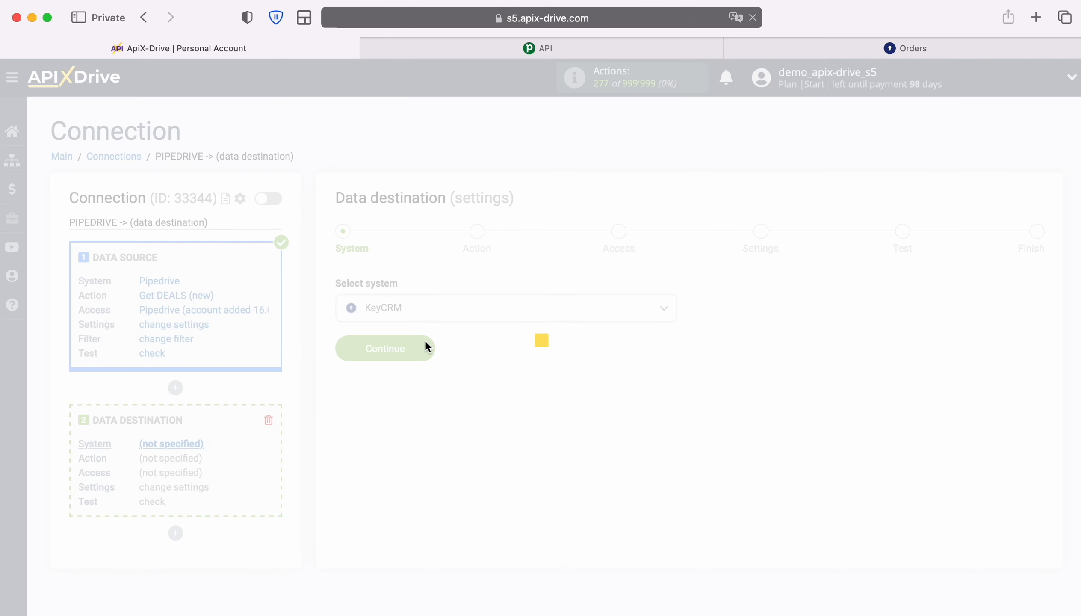
- Set the data destination action to Create ORDER and continue to the access stage
click(504, 309)
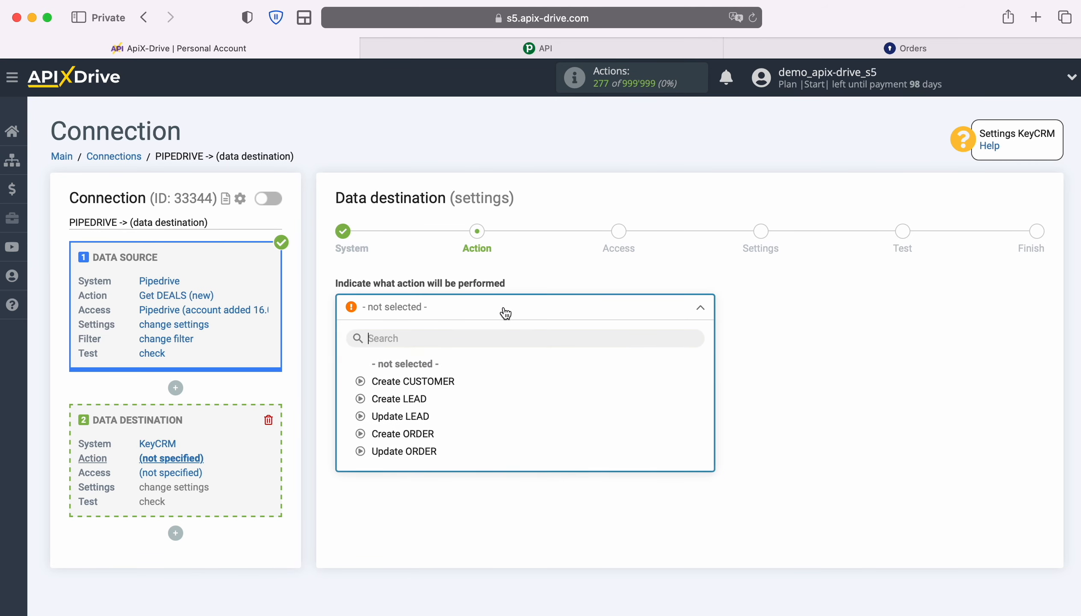
click(418, 434)
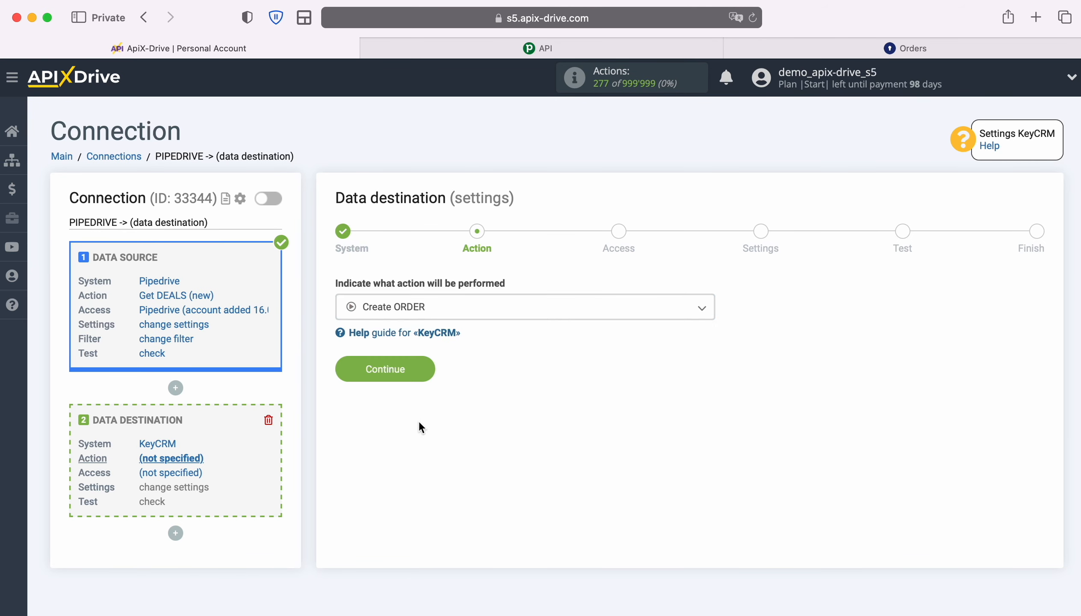
click(418, 373)
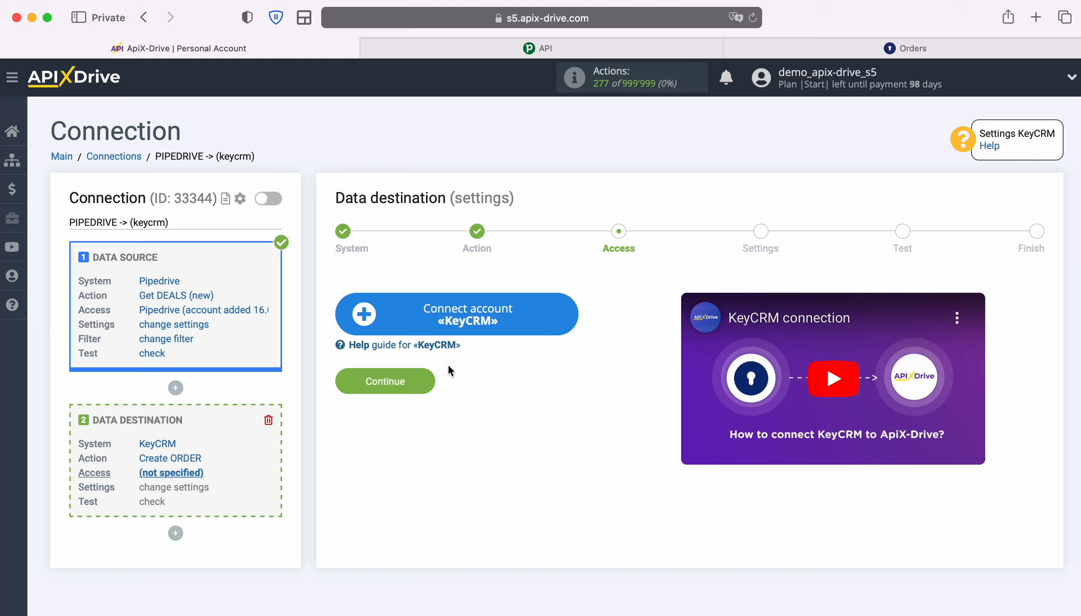
- Start connecting a KeyCRM account, then switch to KeyCRM and copy the API key from its general settings
click(561, 317)
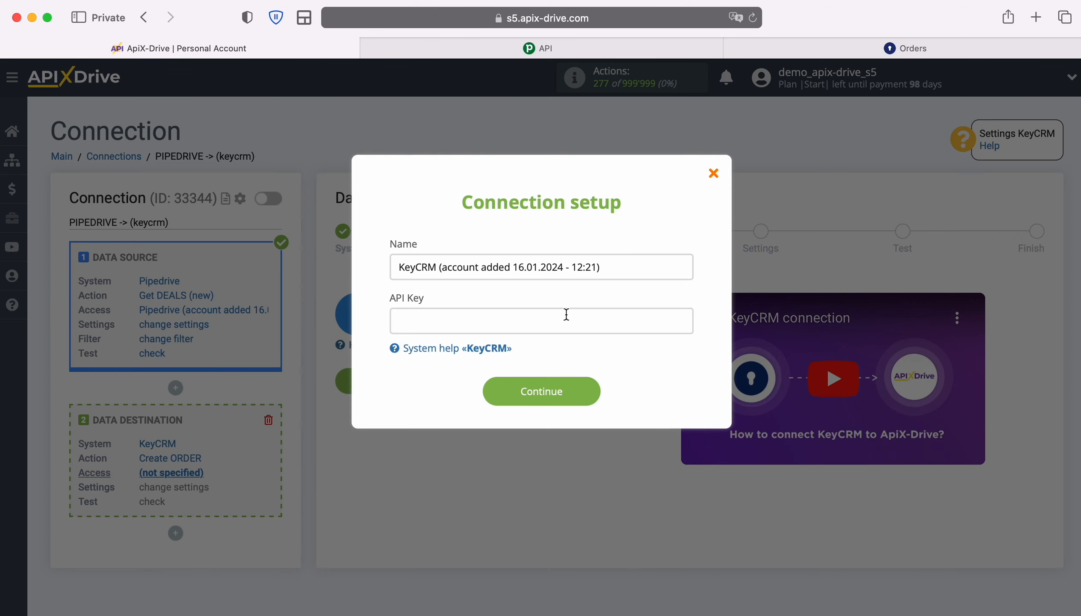
click(905, 48)
click(29, 504)
click(106, 142)
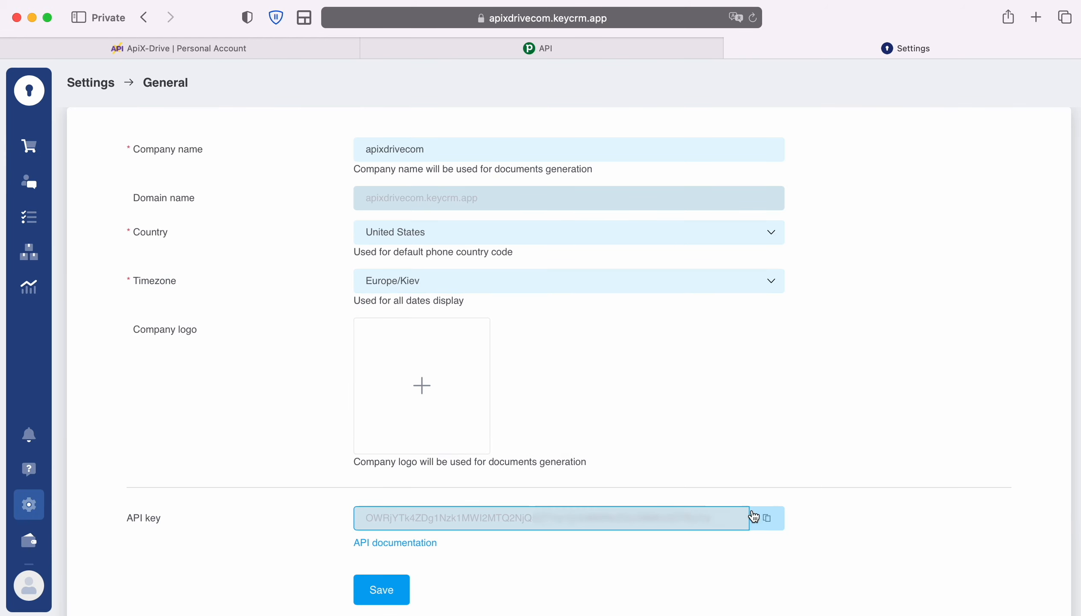
click(767, 518)
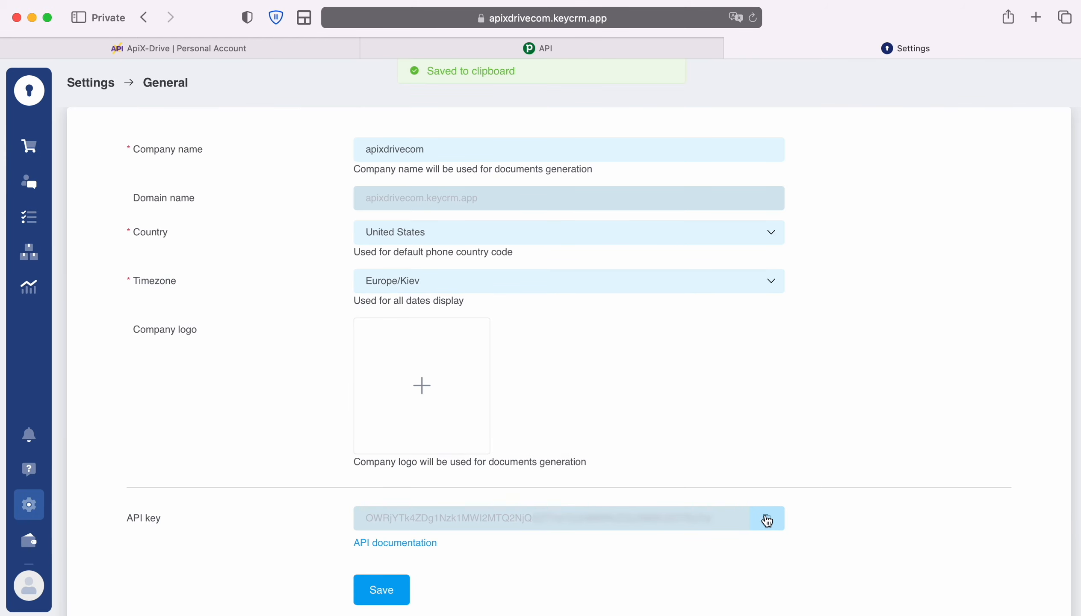
- Return to ApiX-Drive, paste the KeyCRM API key into the connection setup and submit it
click(270, 50)
right_click(443, 321)
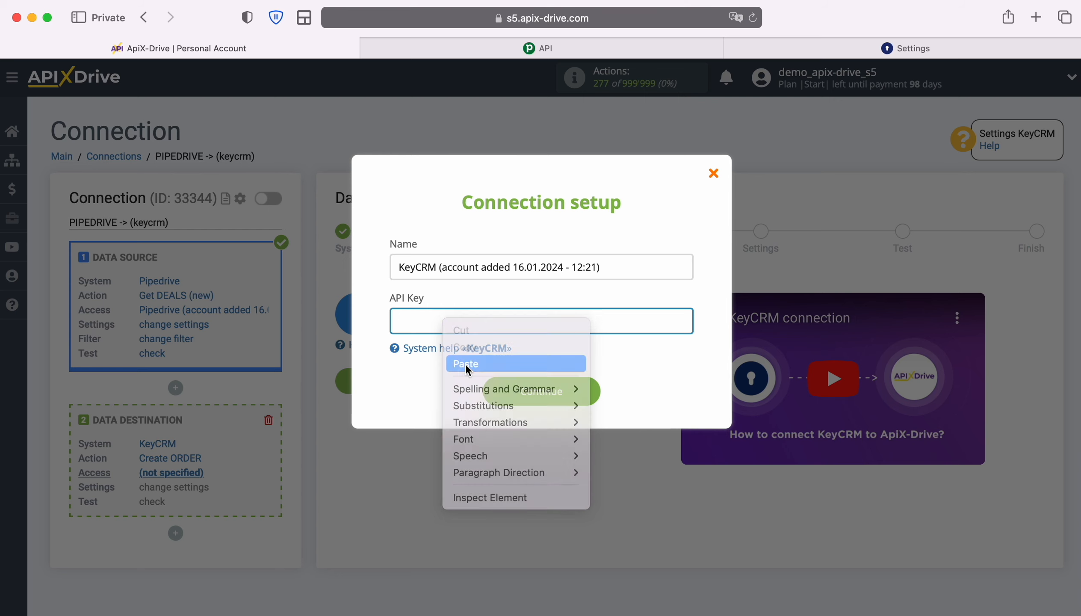
click(465, 363)
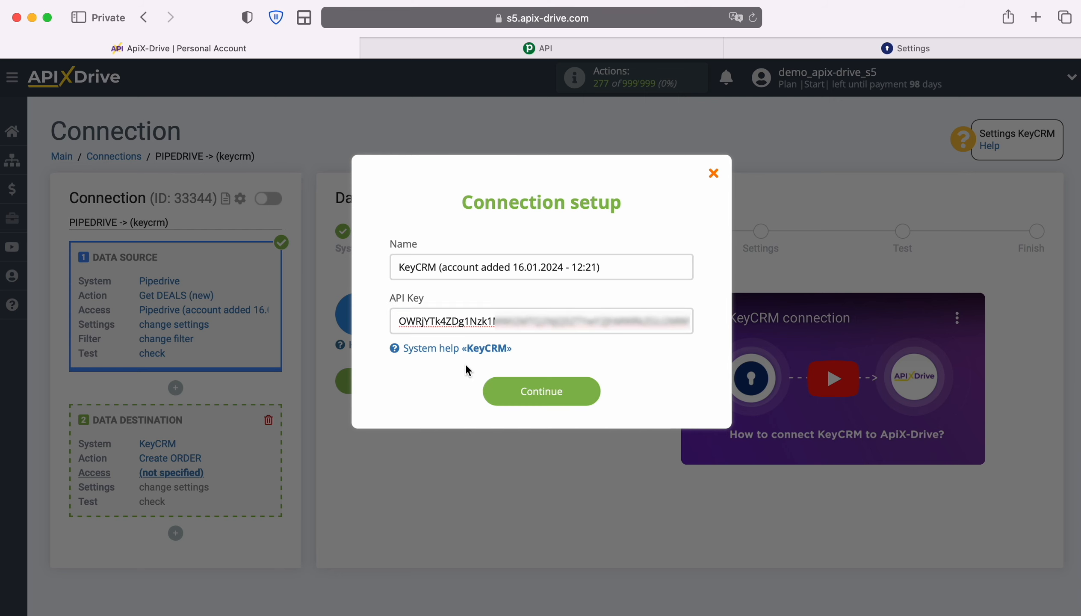
click(587, 388)
- Select the newly added KeyCRM account as the data destination login and continue to the settings
click(623, 345)
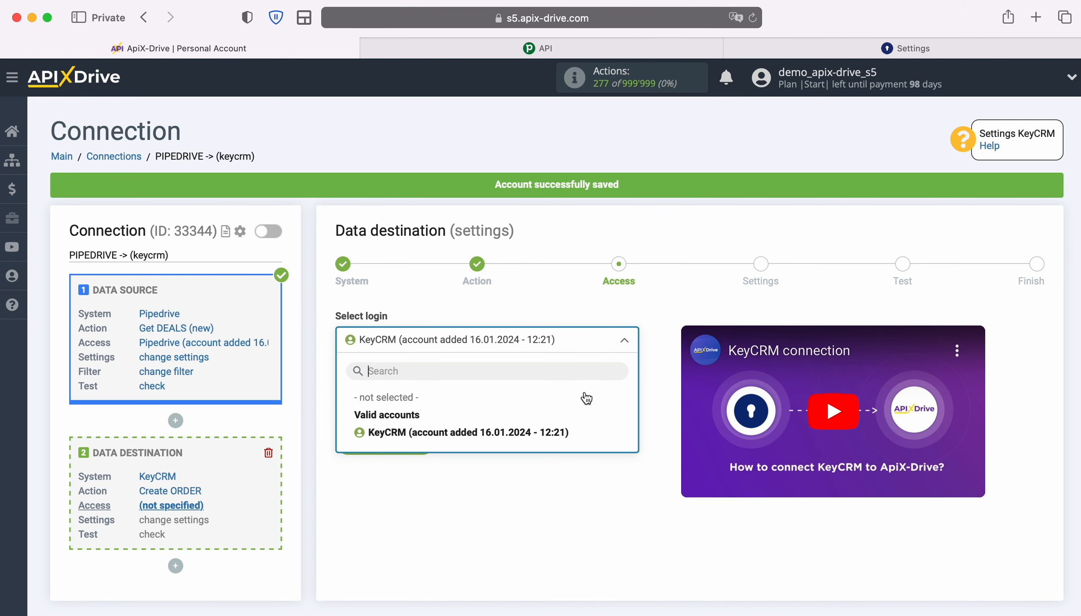
click(562, 429)
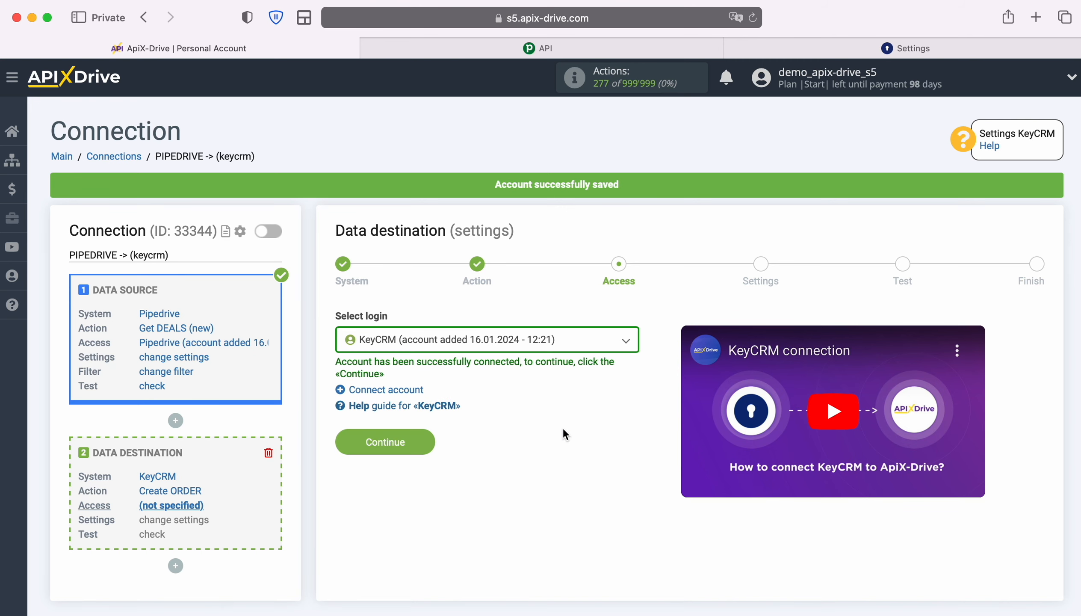
click(426, 443)
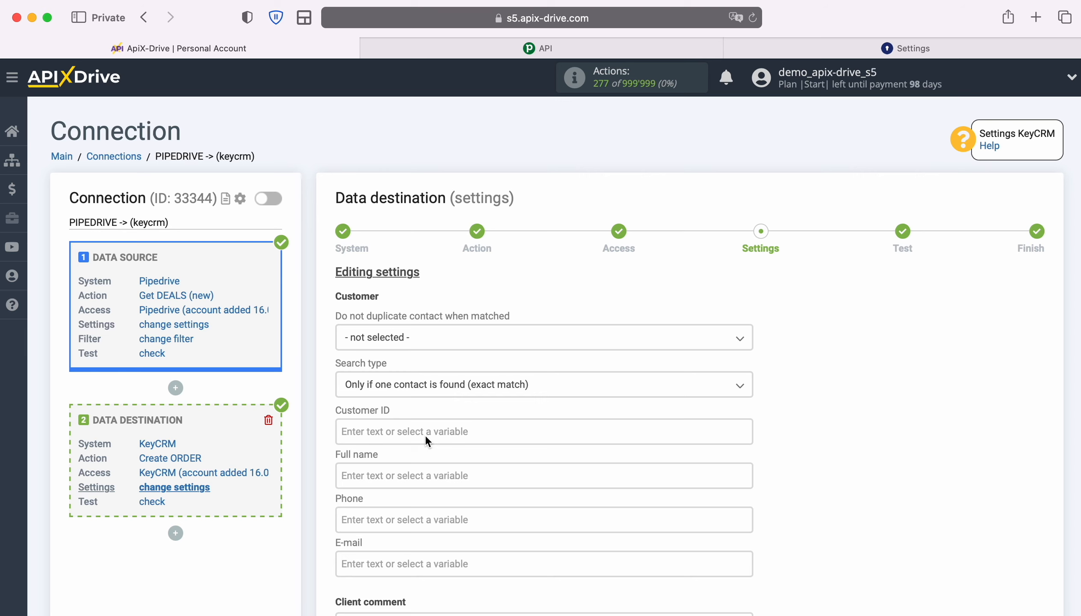
- Map the customer's Full name, Phone and E-mail fields to the Pipedrive contact person's Name, Phone and E-mail variables
click(415, 474)
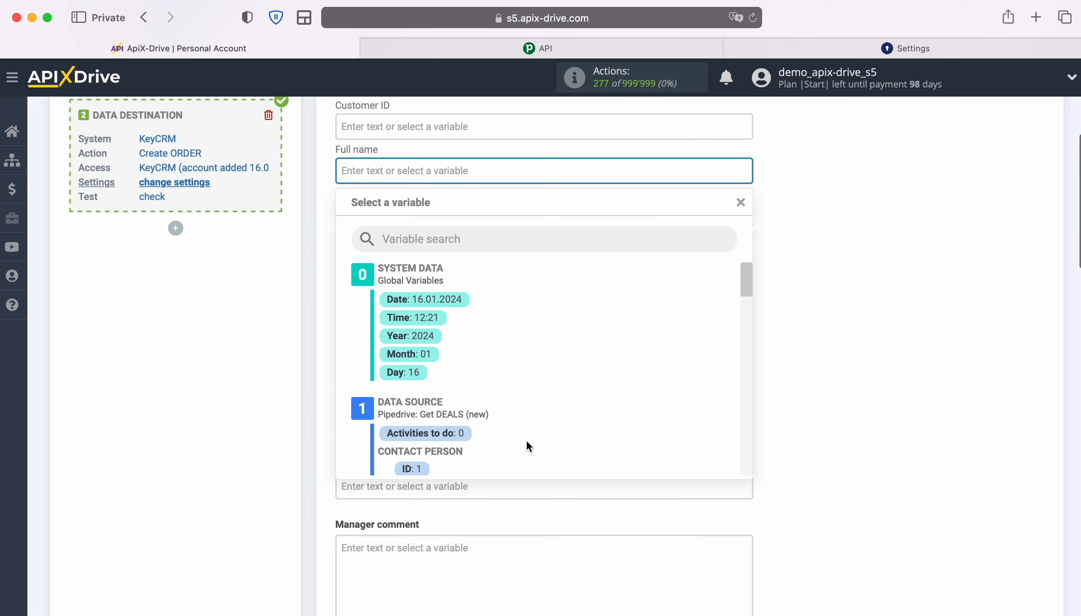
scroll(630, 406, down, 3)
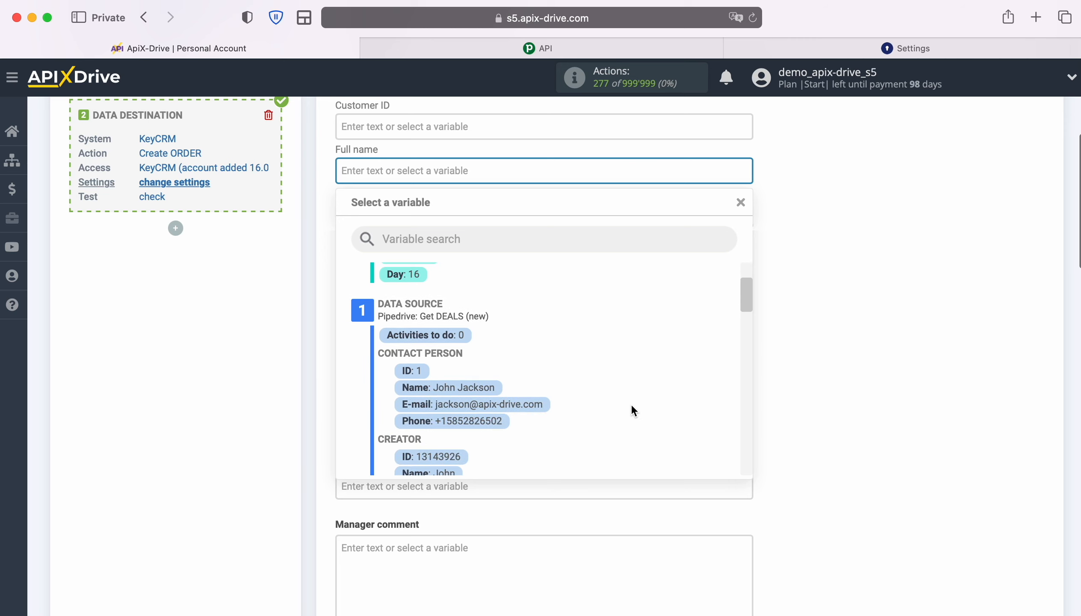
click(475, 380)
click(444, 215)
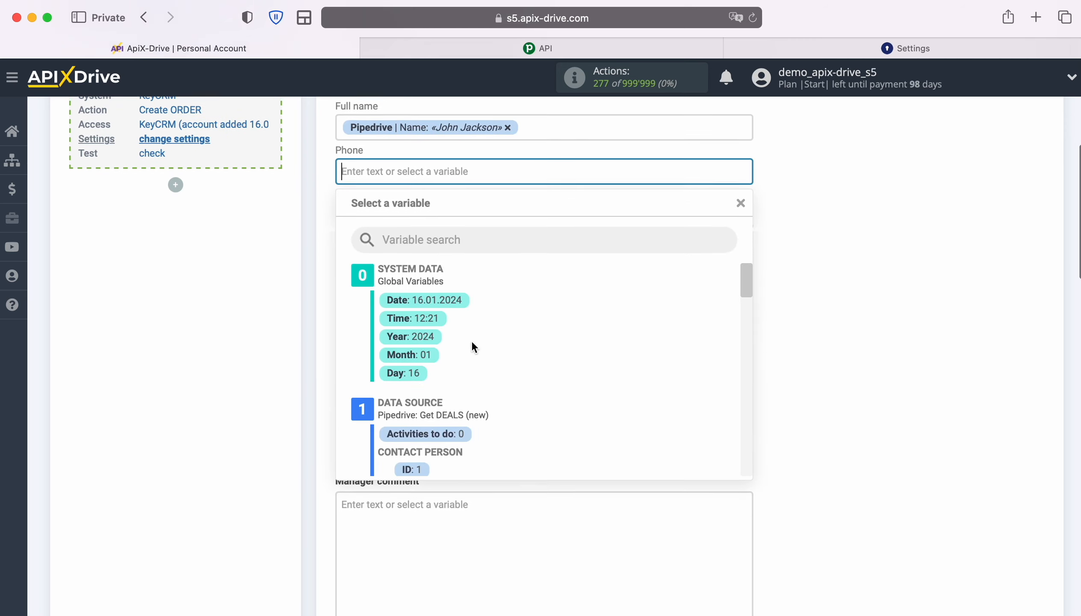
scroll(591, 403, down, 3)
click(481, 429)
click(493, 214)
scroll(648, 390, down, 3)
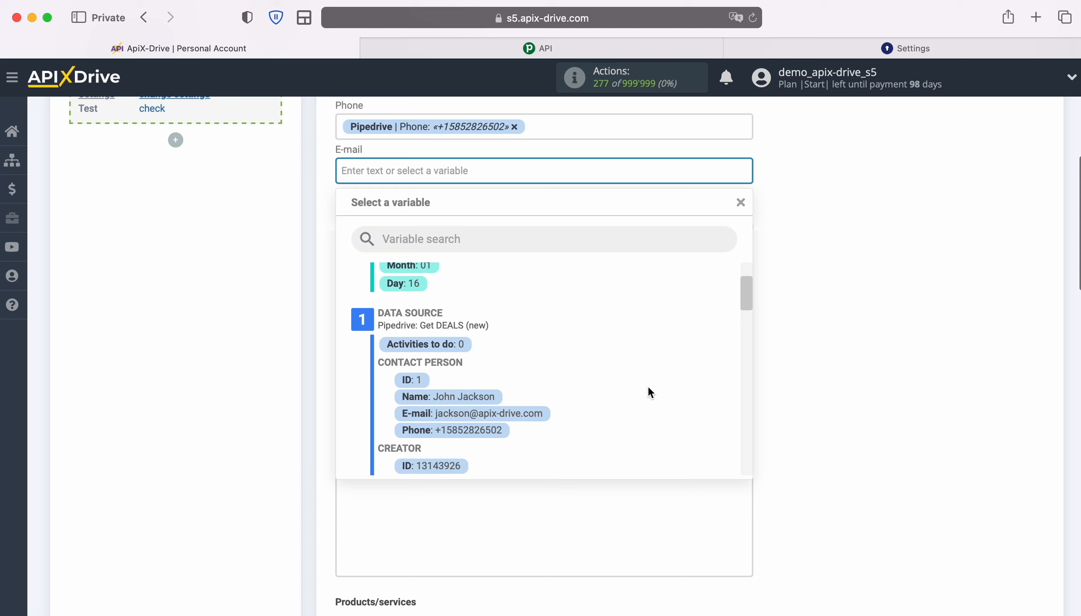
click(533, 412)
- Set the product name under Products/services to iPhone 4s
scroll(553, 407, down, 1)
scroll(555, 407, down, 10)
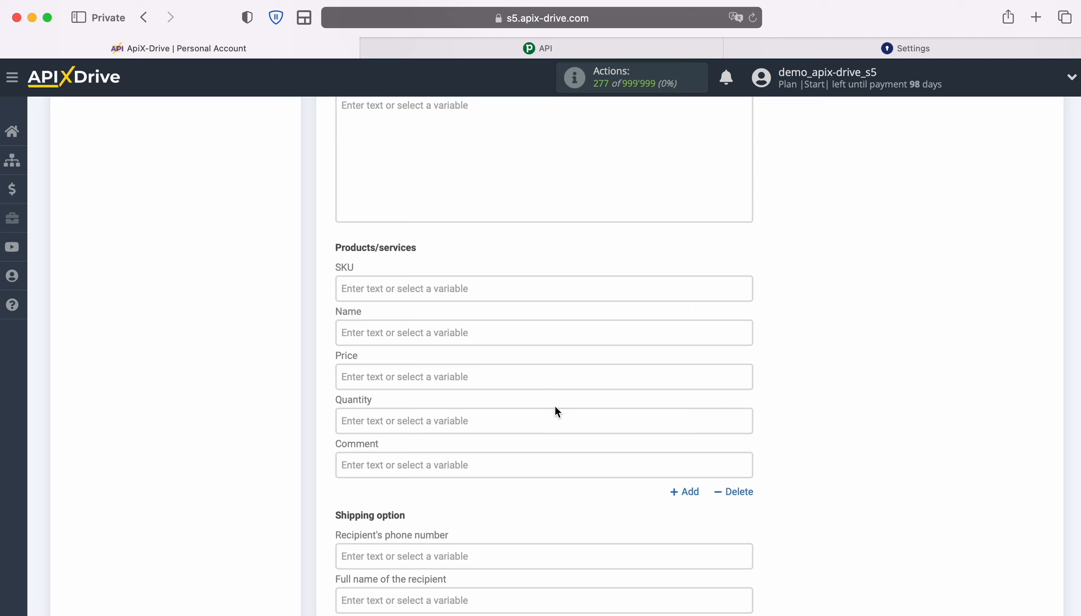
click(472, 332)
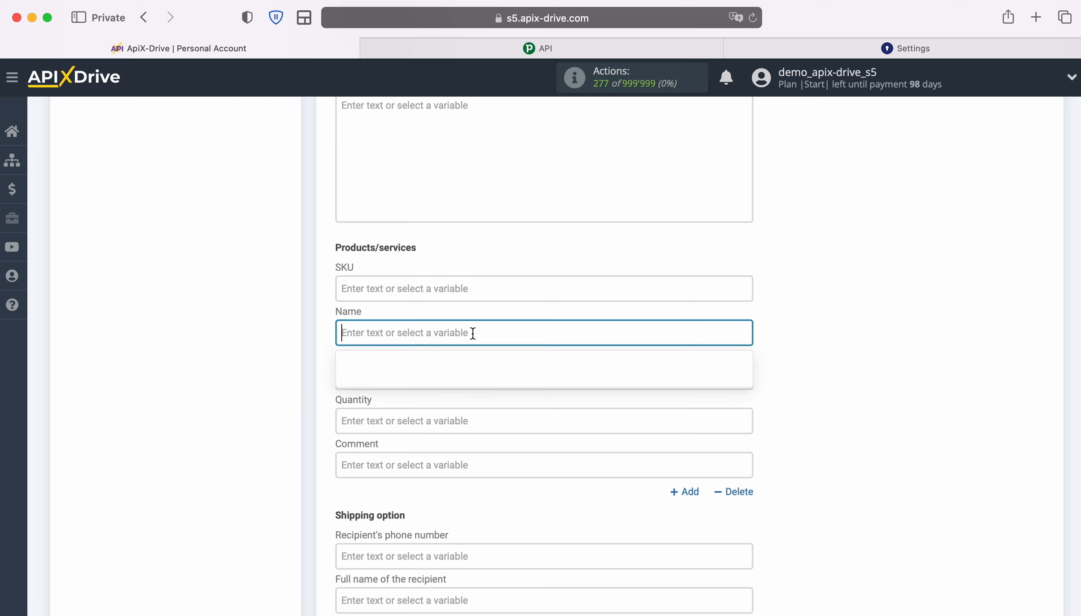
text(iPhone 4s)
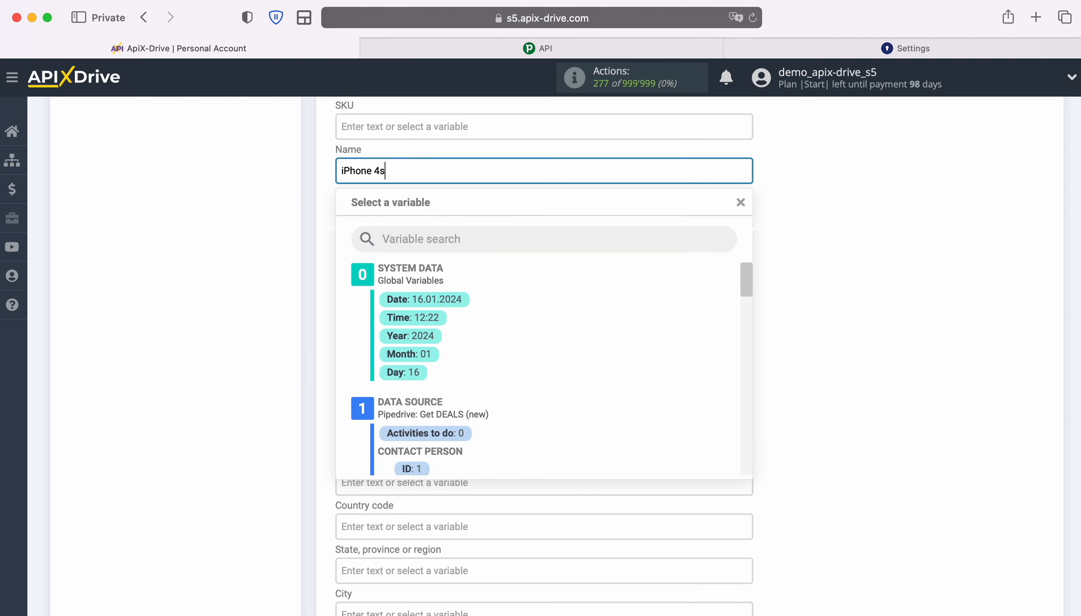
- Map the product's Price to the Pipedrive deal's Value variable
key(Tab)
scroll(666, 377, down, 15)
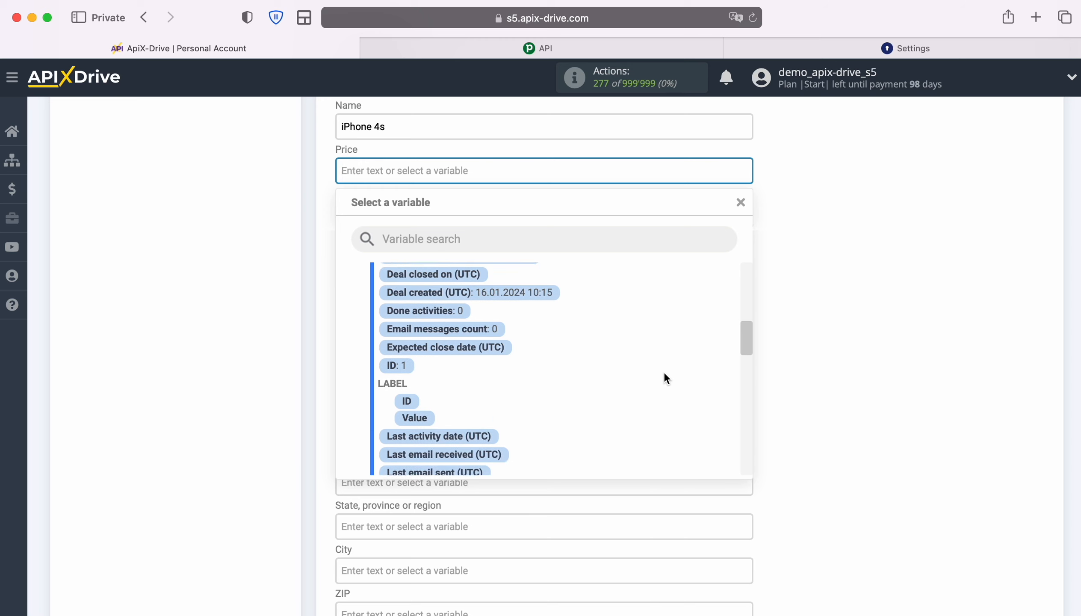
scroll(664, 373, down, 5)
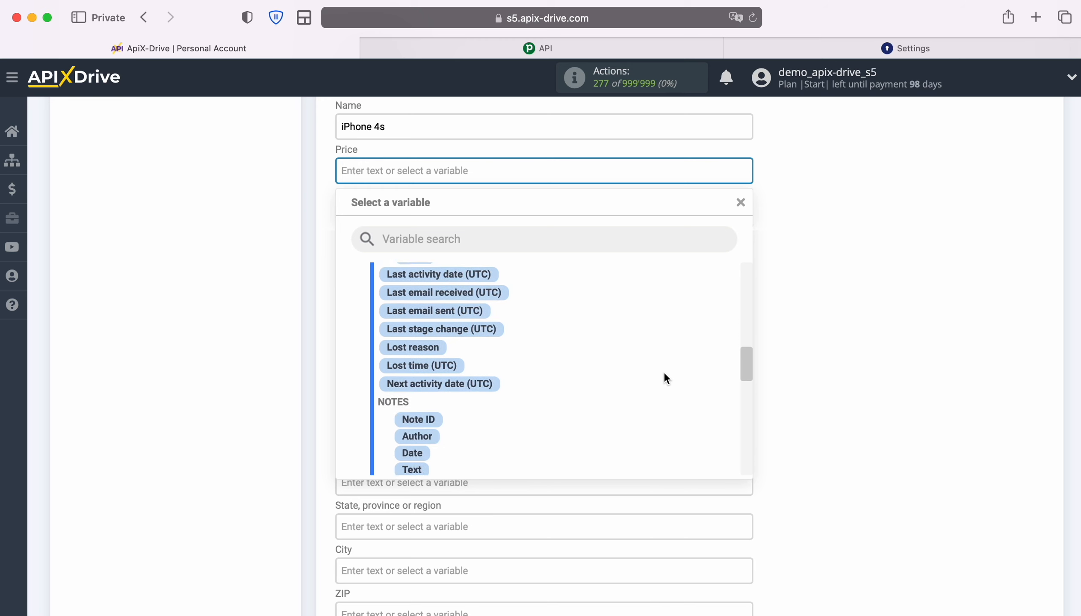
scroll(665, 373, down, 4)
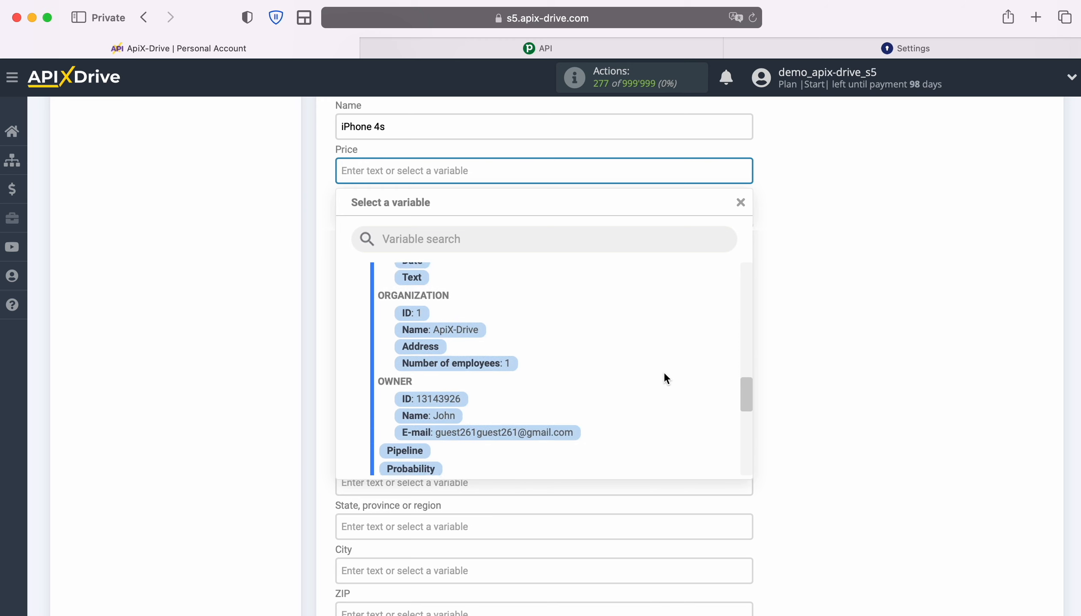
scroll(664, 377, down, 4)
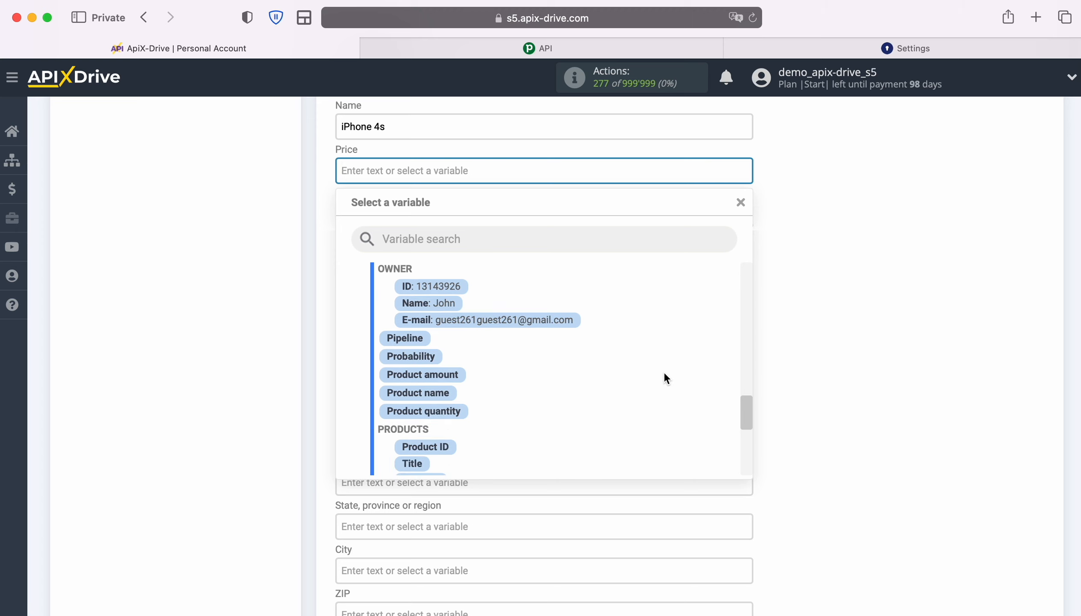
scroll(664, 372, down, 4)
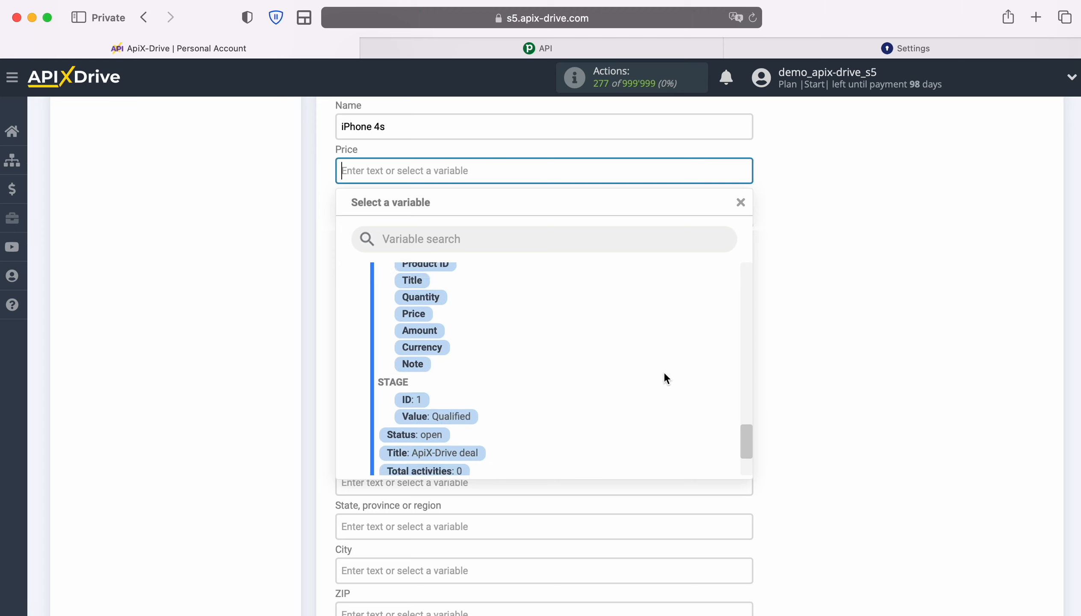
scroll(665, 372, down, 2)
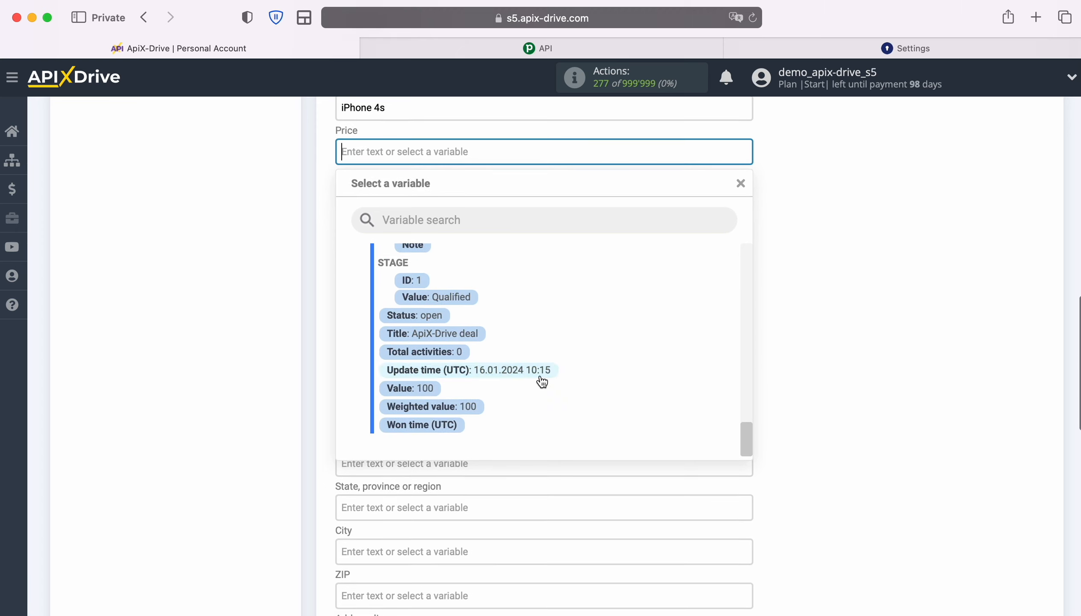
click(391, 396)
- Set the product's Quantity to 1
click(360, 196)
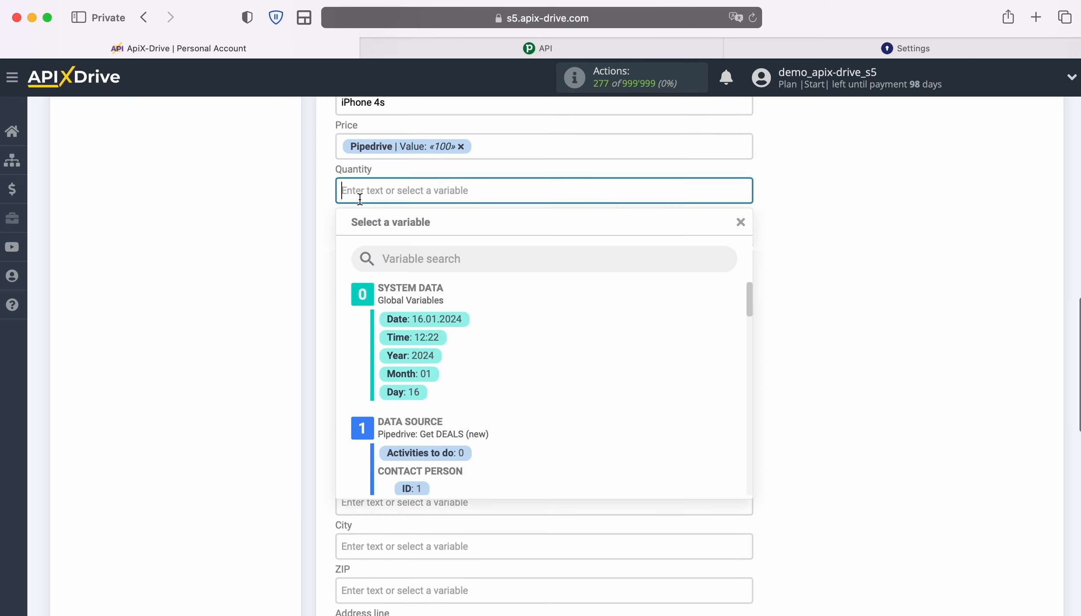
text(1)
click(201, 238)
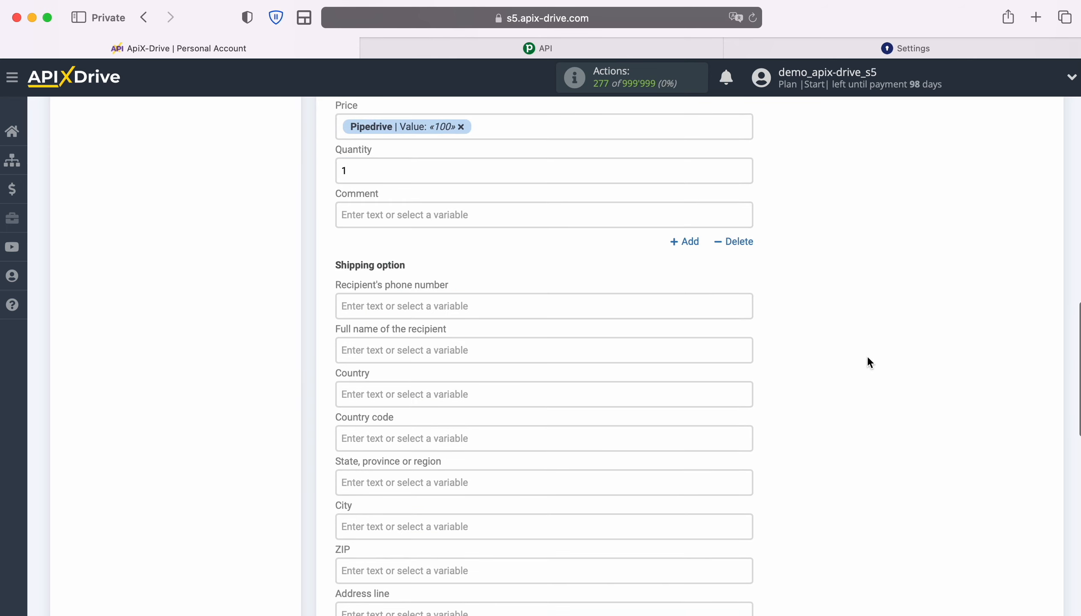
- Set the order's Source to New Leads, then save the destination settings and continue to the test stage
scroll(880, 360, down, 10)
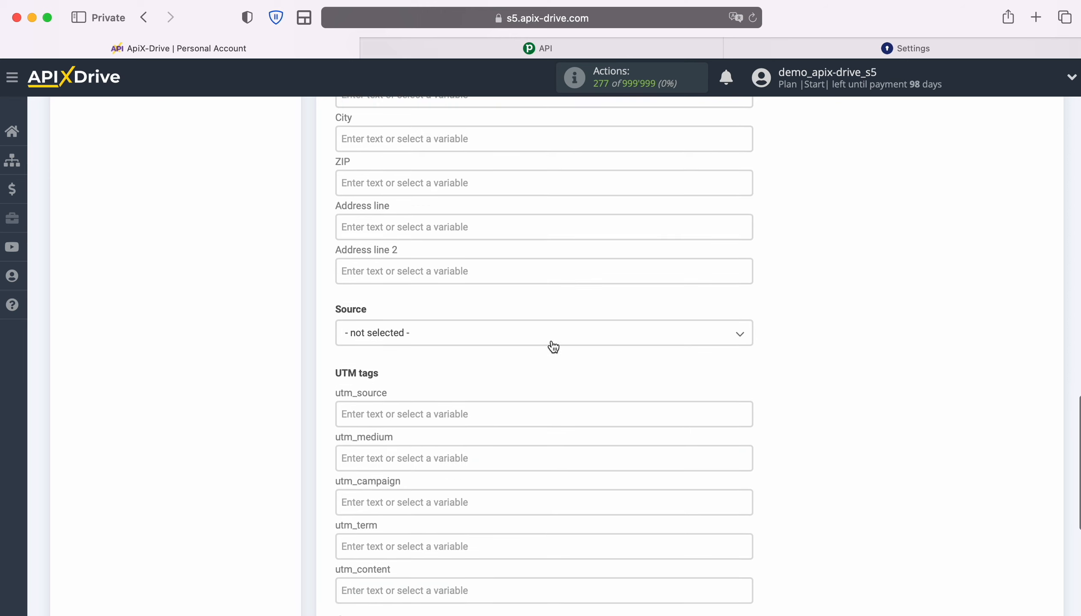
click(550, 343)
click(394, 407)
scroll(836, 392, down, 5)
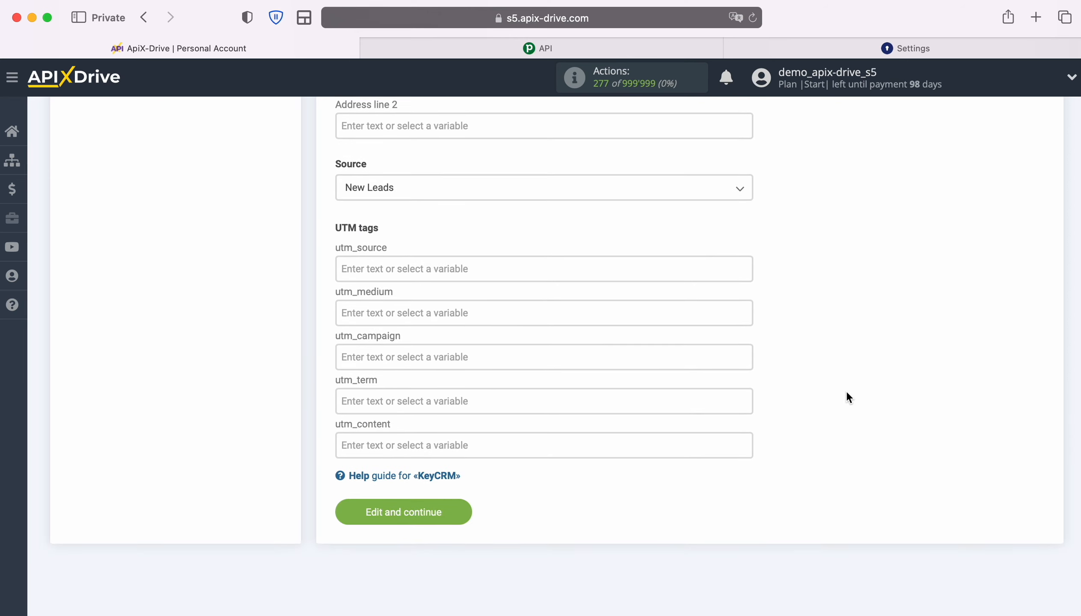
click(464, 510)
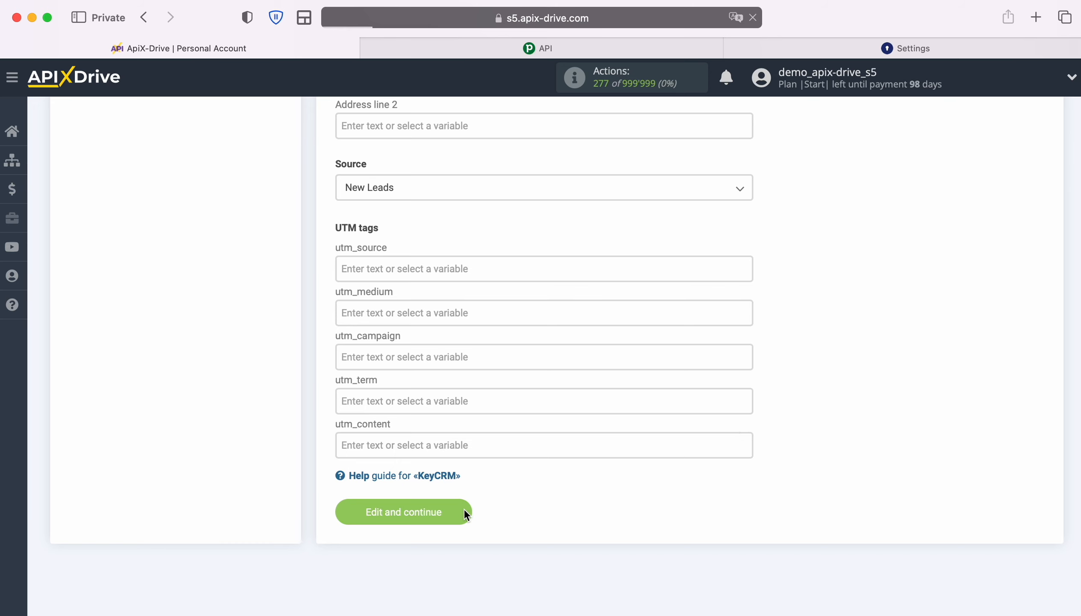
- Review the order's sample data and send the test data to KeyCRM
scroll(1033, 437, down, 5)
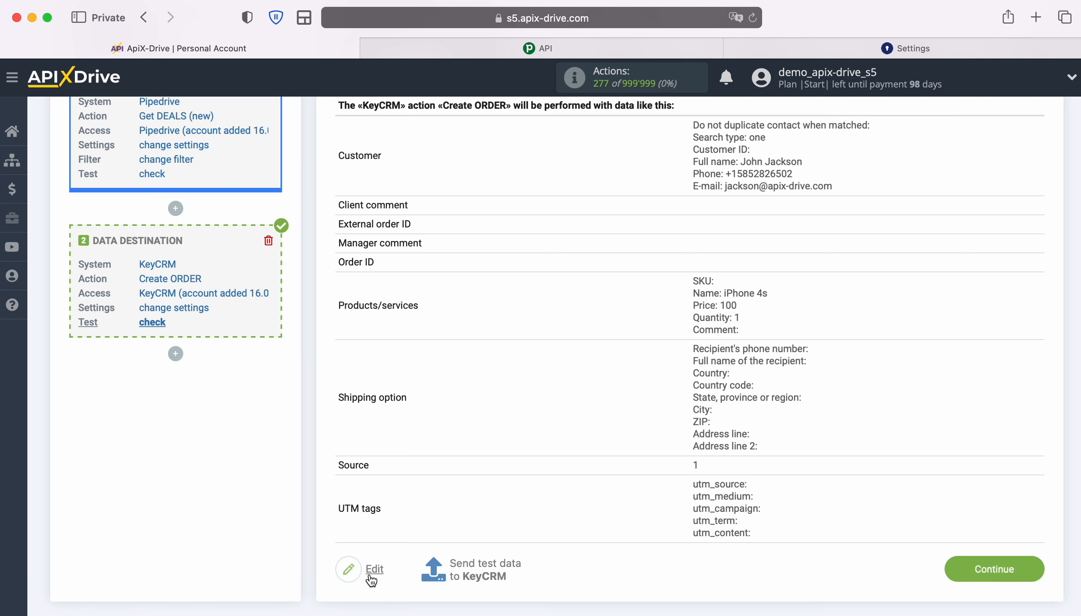
click(488, 568)
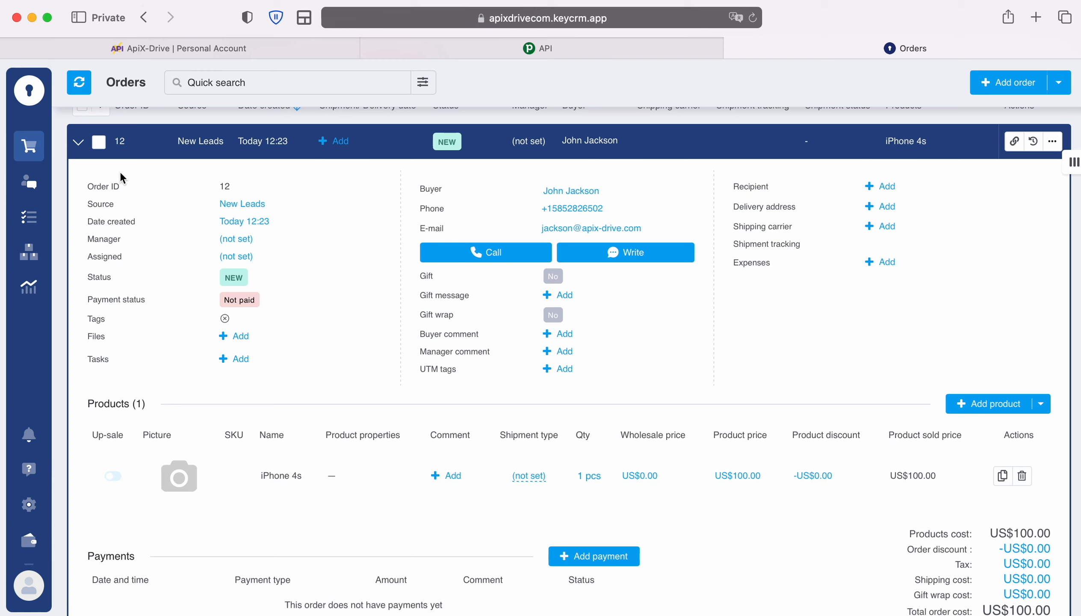
- Switch from KeyCRM back to ApiX-Drive, complete the data destination setup and enable auto-update for the connection
click(250, 43)
scroll(961, 434, down, 6)
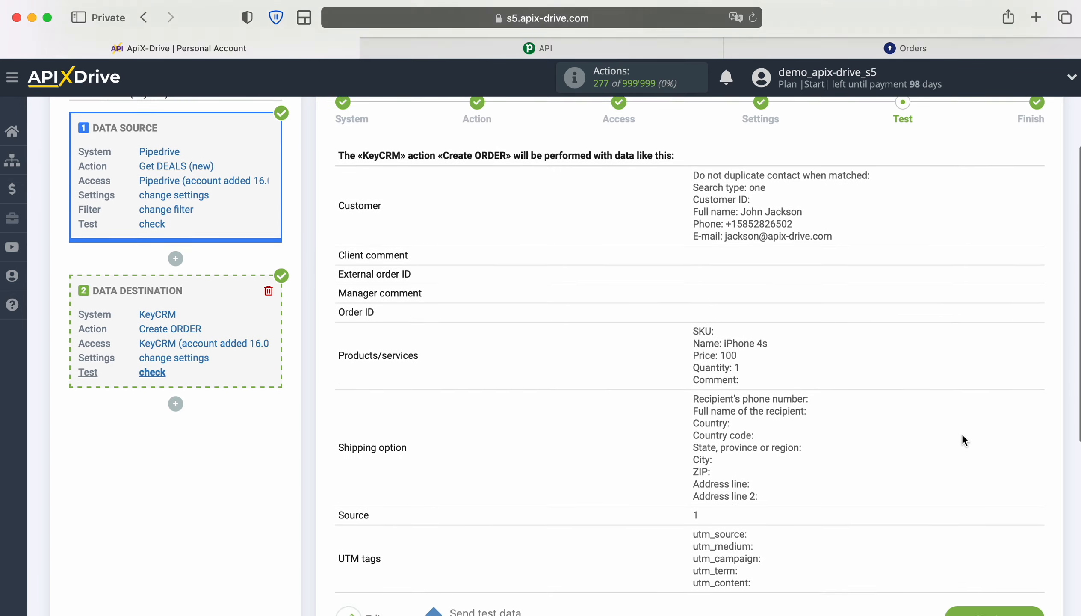
click(1030, 533)
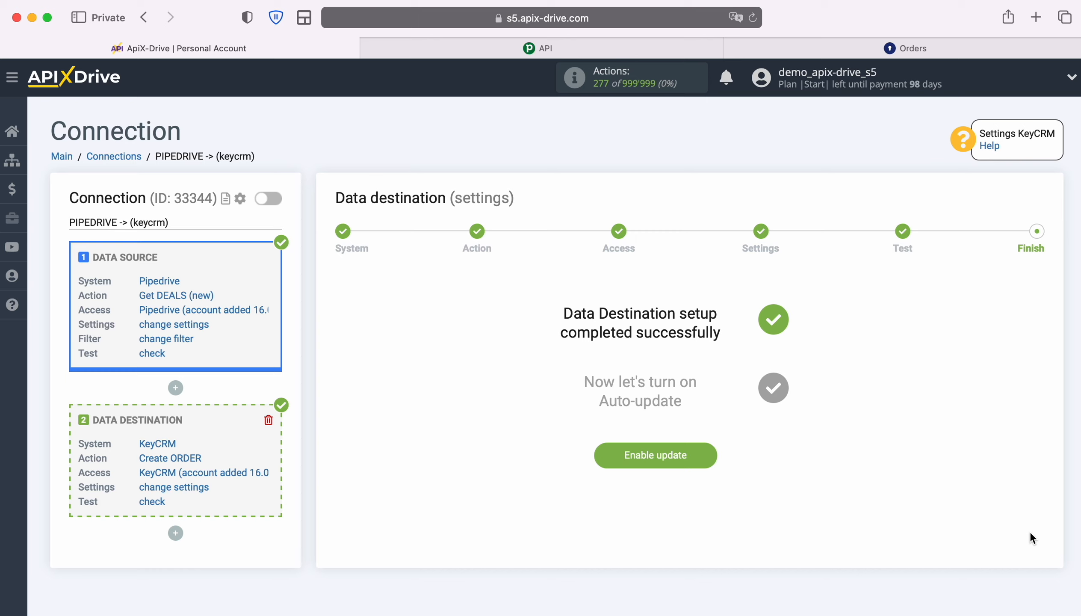
click(709, 450)
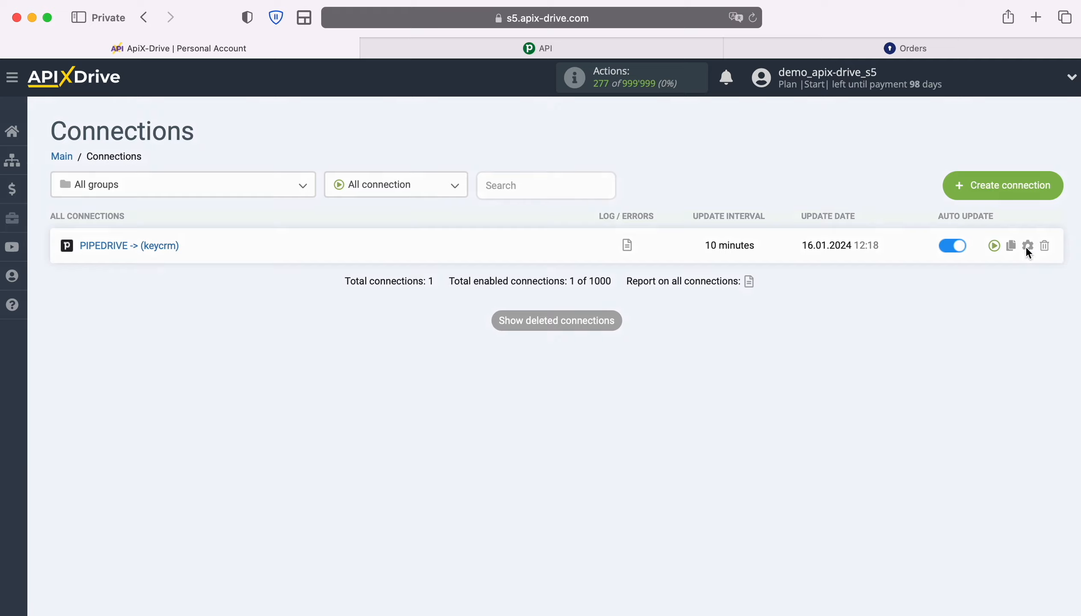
- Set the PIPEDRIVE -> (keycrm) connection's update interval to 5 minutes and save
click(1027, 246)
click(619, 353)
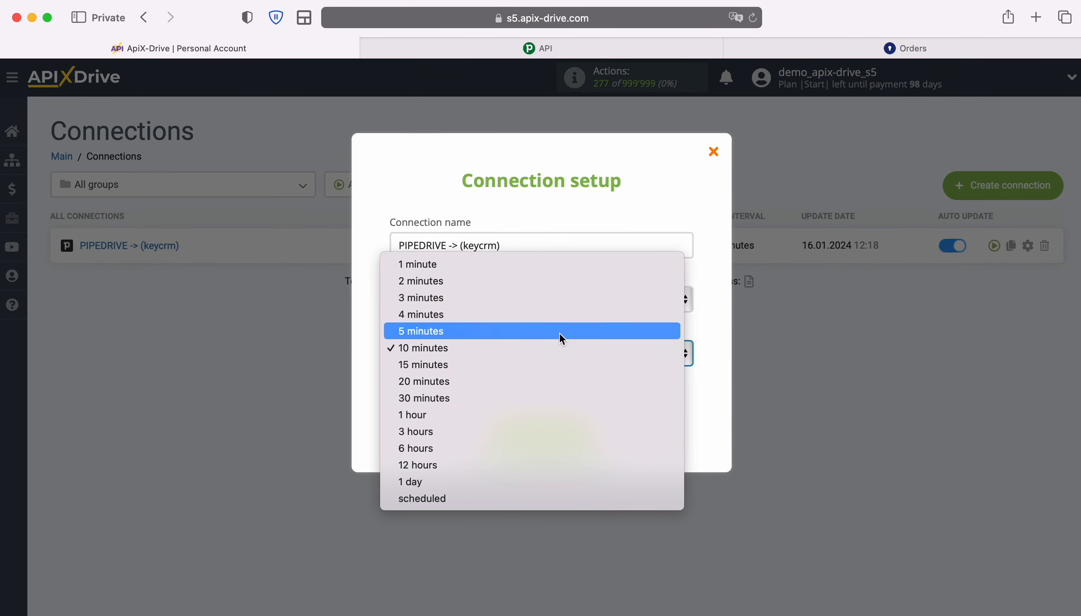
click(559, 331)
click(588, 434)
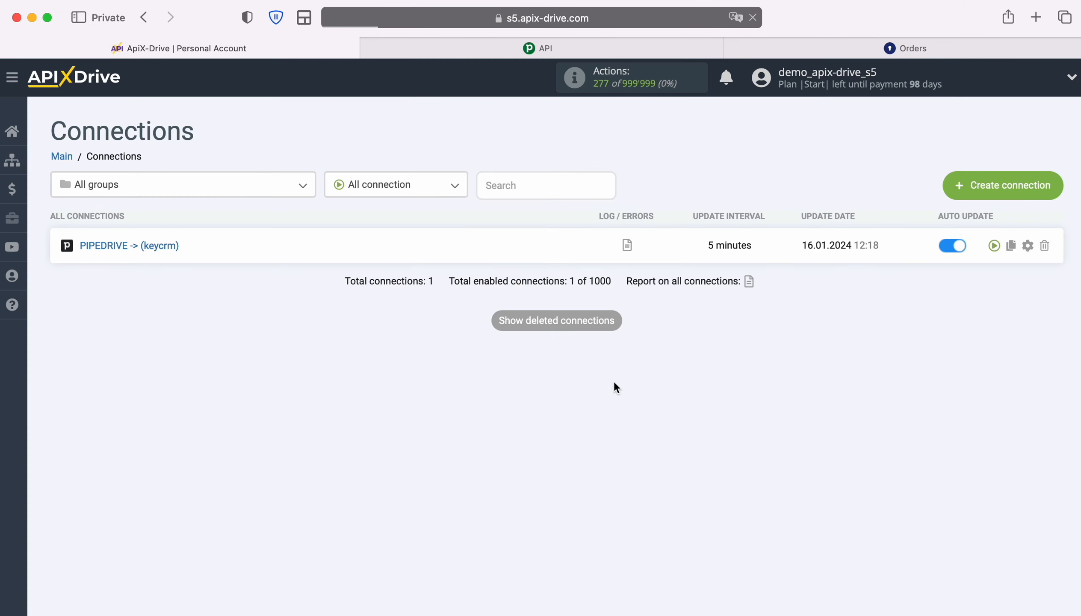